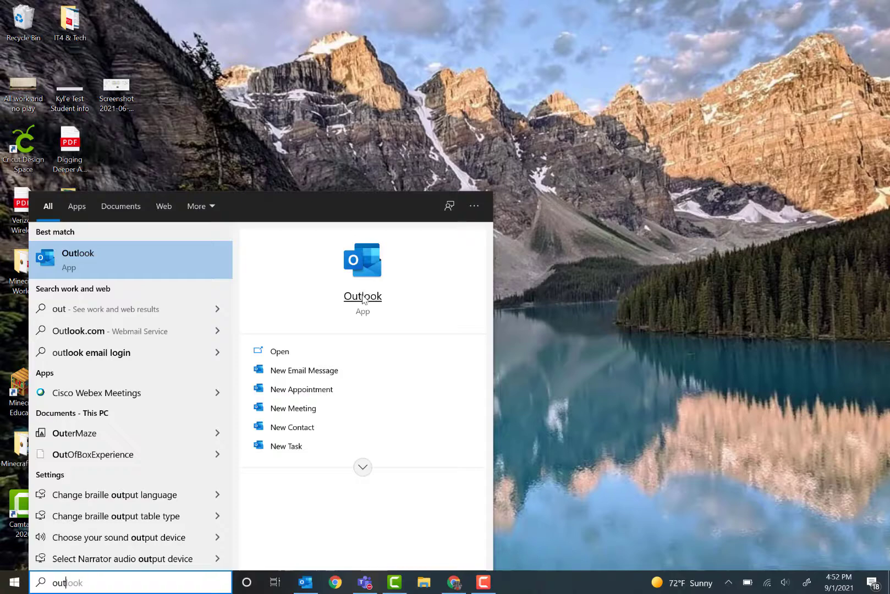
Open Outlook and switch to the calendar view.
click(362, 295)
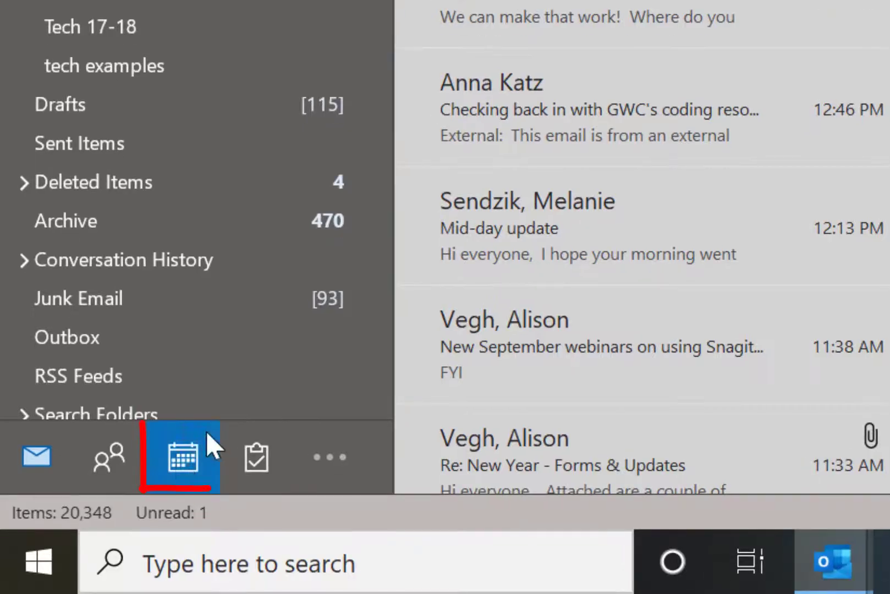
mouse_move(64, 543)
click(177, 457)
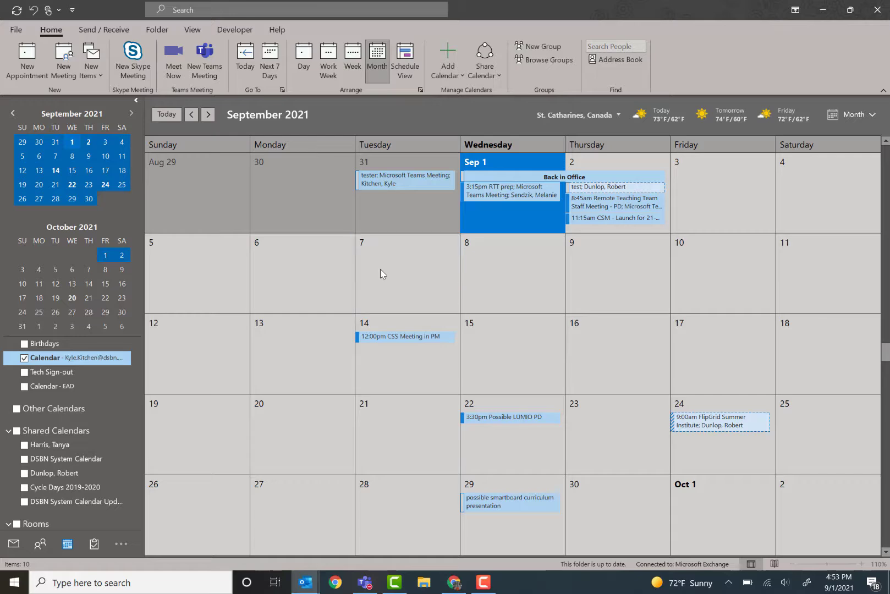
Select Tuesday, September 7 and start a new Teams meeting on that day.
click(385, 266)
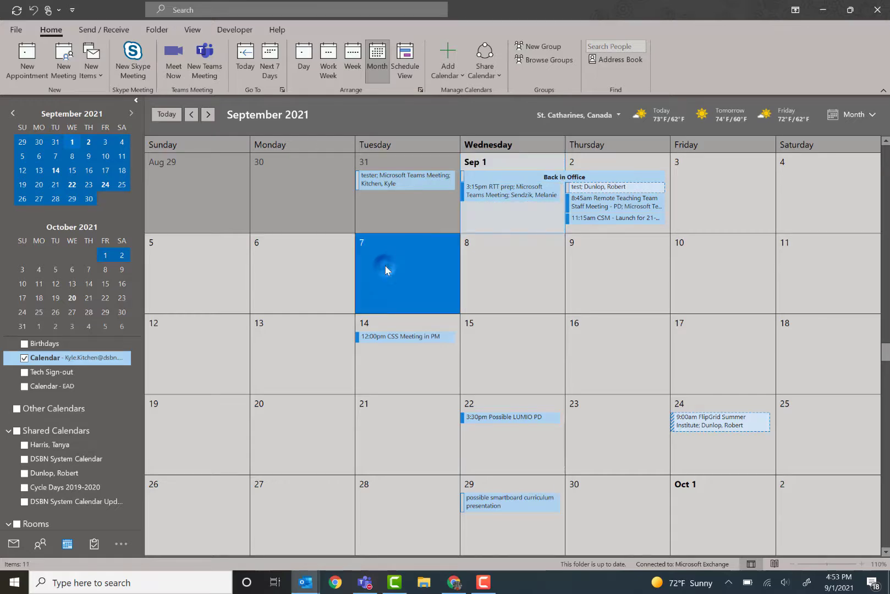
click(385, 266)
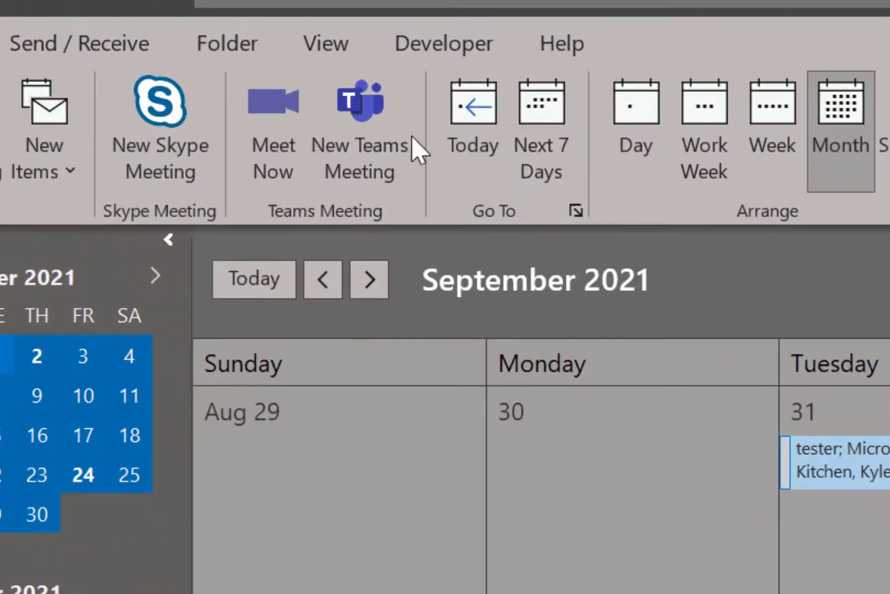
click(379, 135)
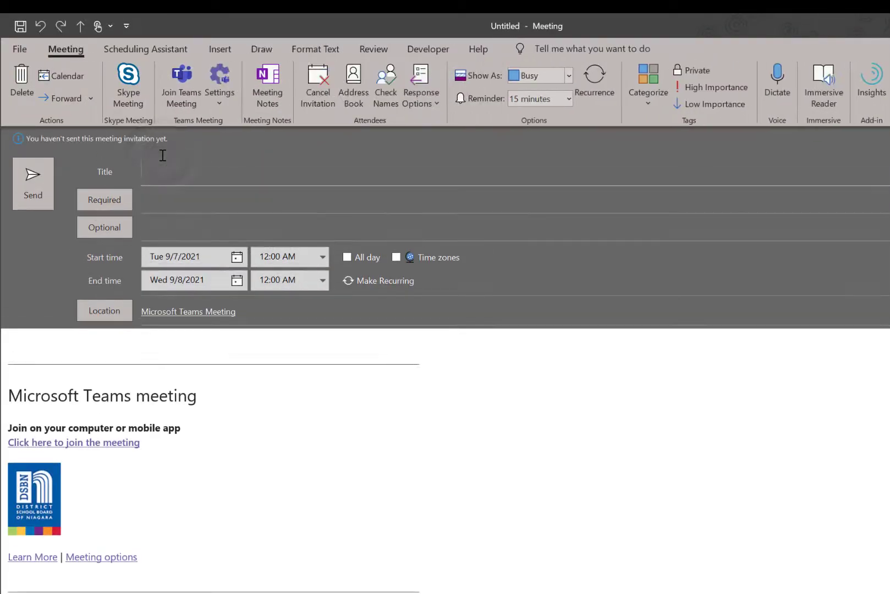
Title the meeting Class Meeting and add four colleagues as optional attendees from the suggestions.
text(Class Meeting)
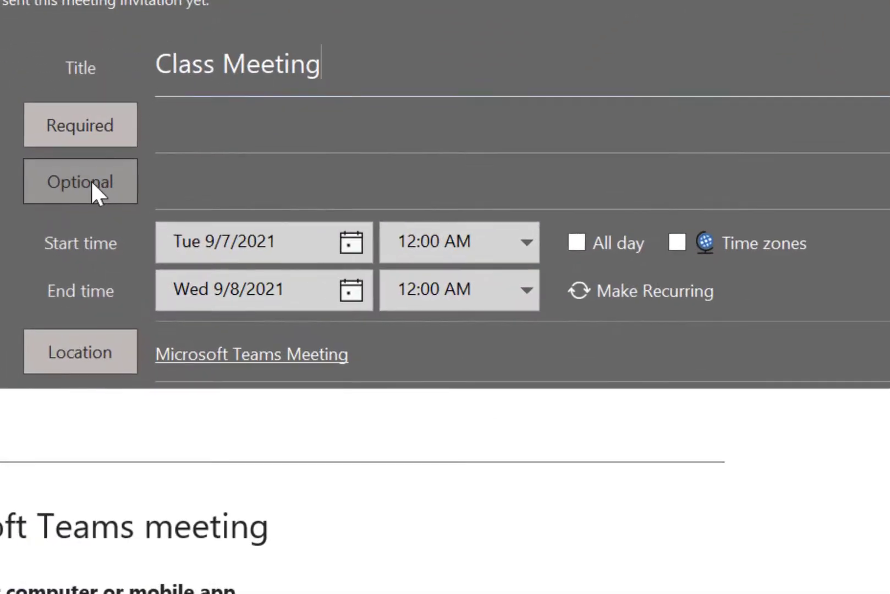
click(193, 181)
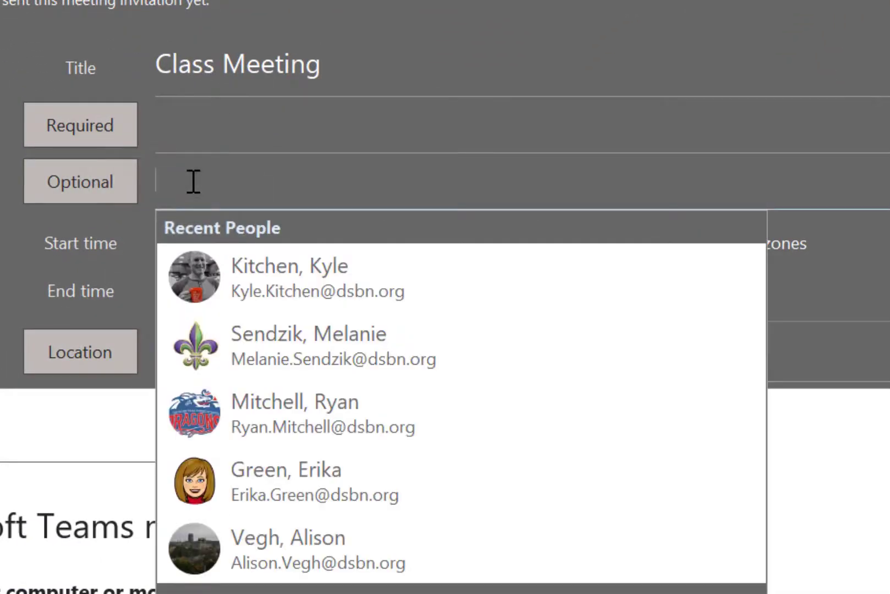
click(276, 279)
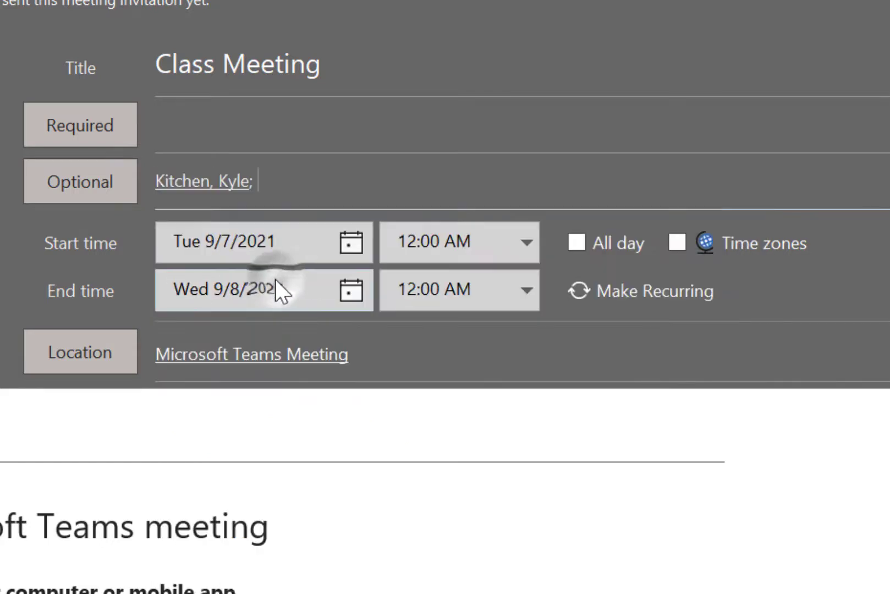
text(tan)
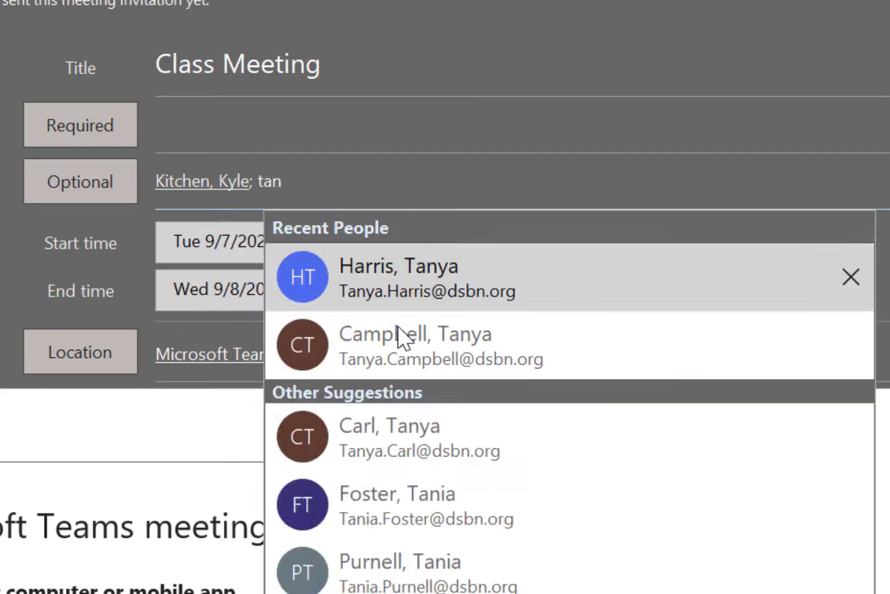
click(414, 298)
text(rob)
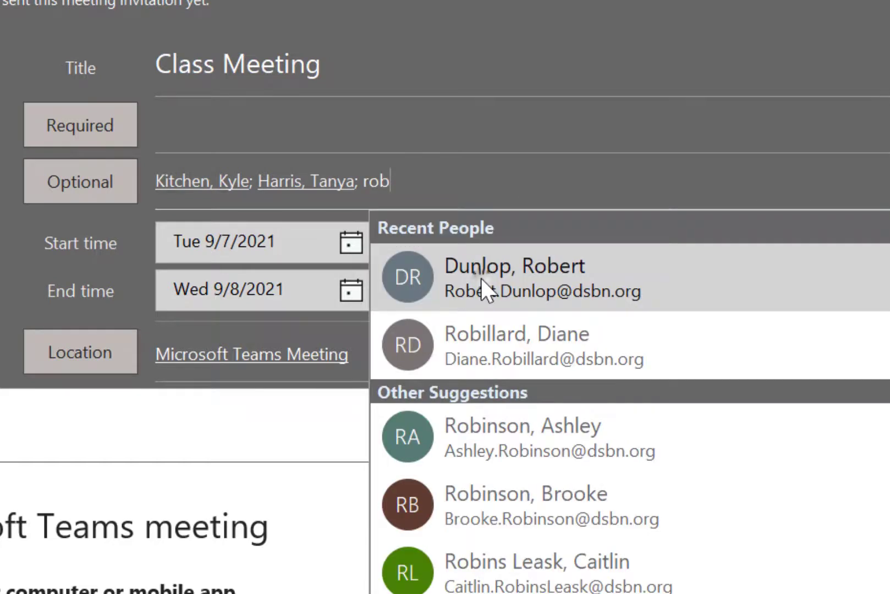
click(433, 287)
text(mel)
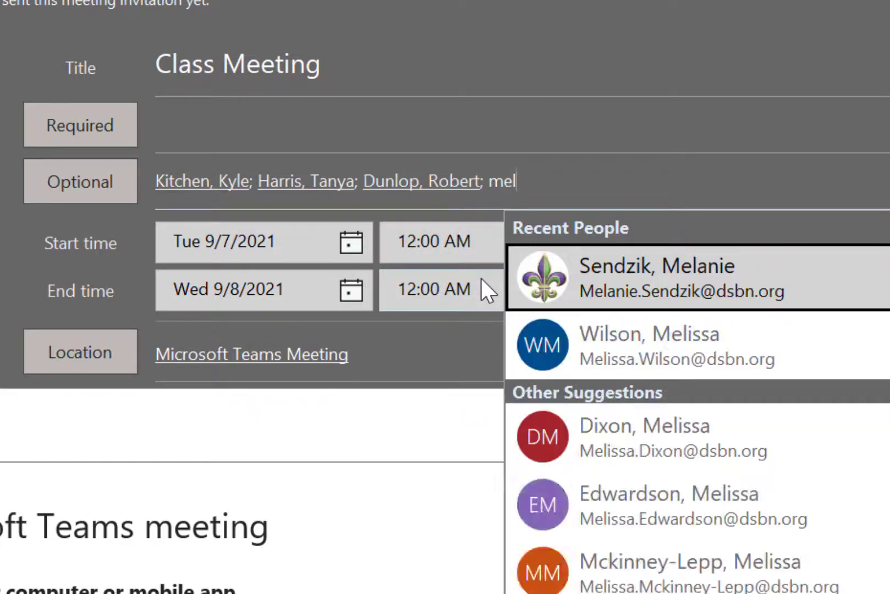
click(639, 264)
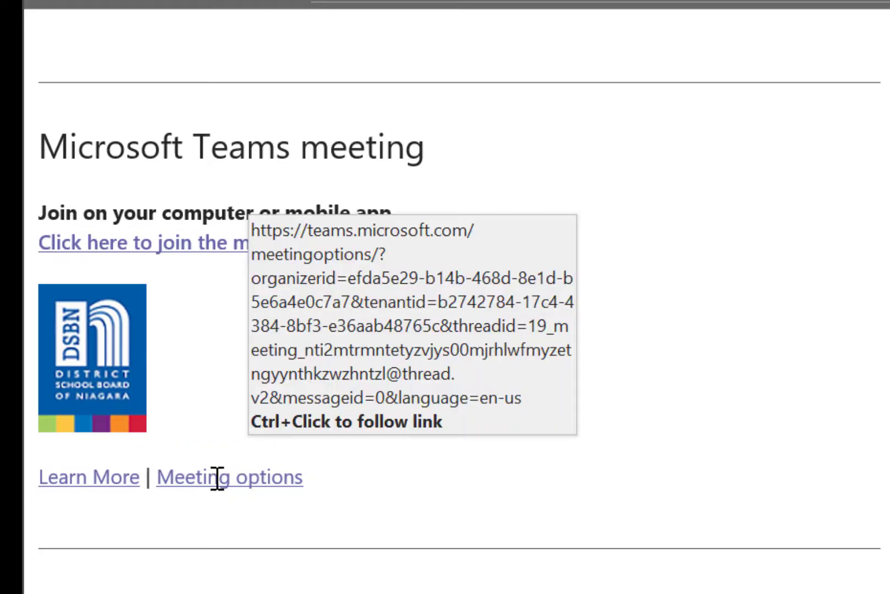
Open the Teams meeting options, set Allow meeting chat to In-meeting only, and save.
ctrl+click(253, 477)
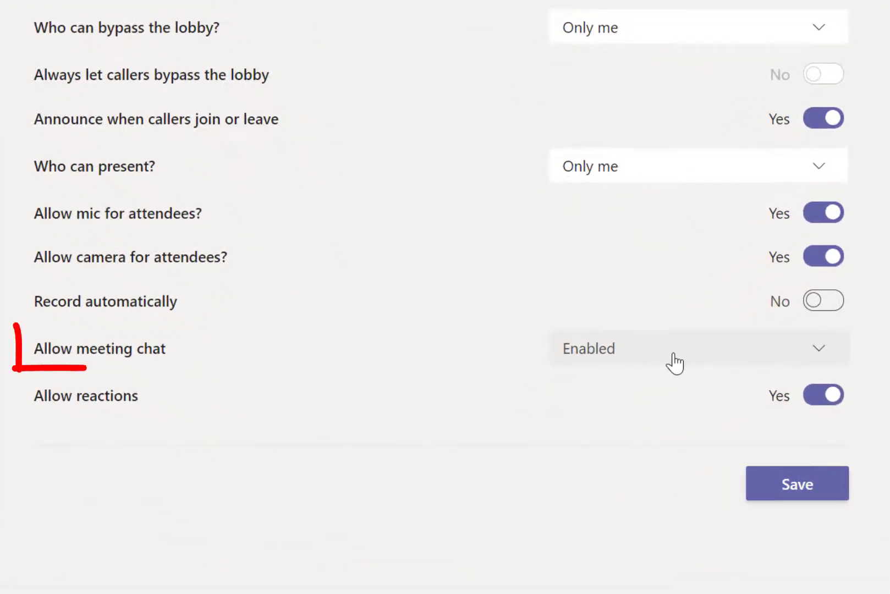
click(819, 355)
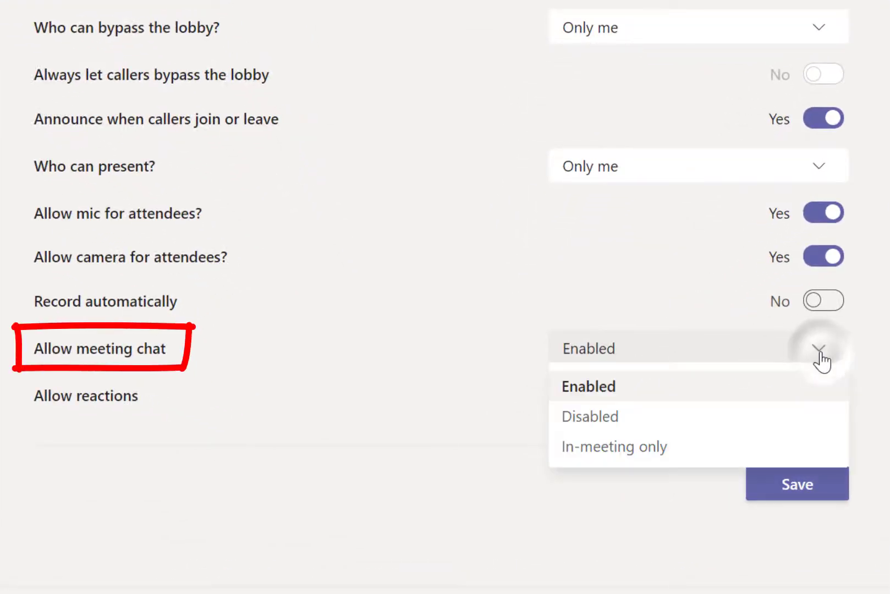
click(708, 450)
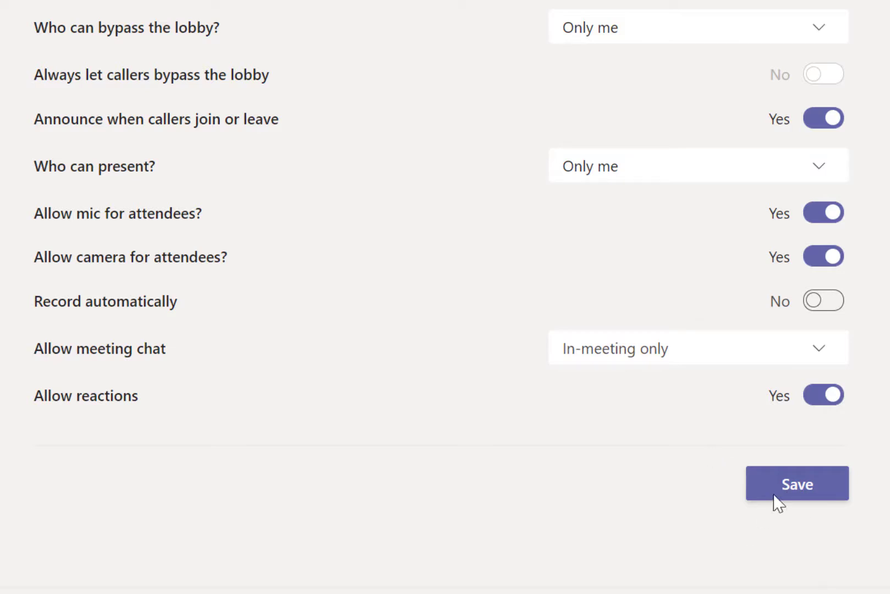
click(787, 491)
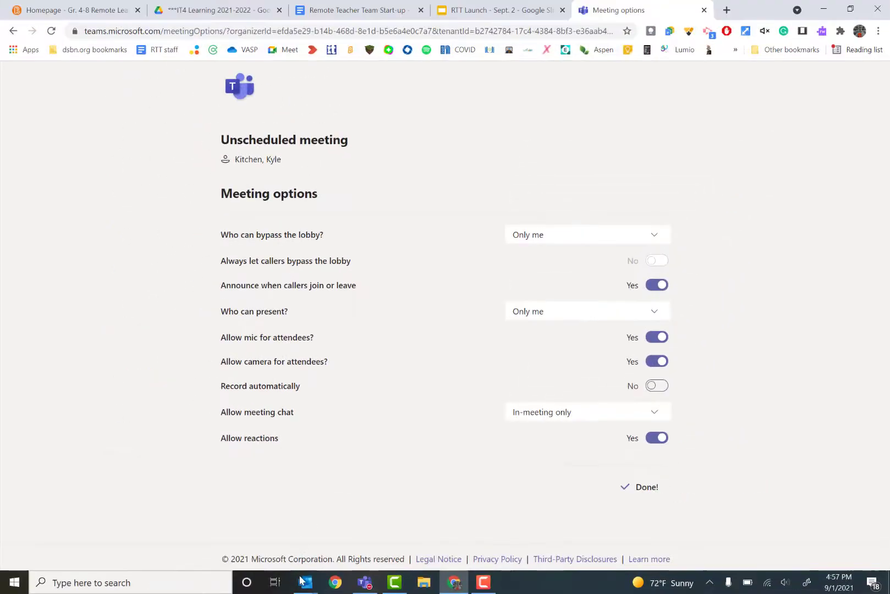
Return from the browser to the Outlook calendar window.
click(304, 584)
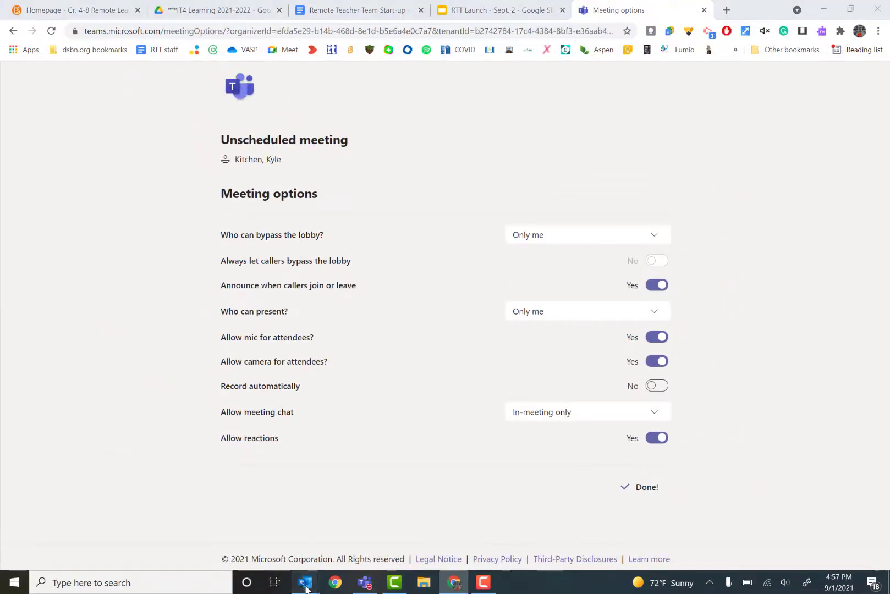
click(430, 545)
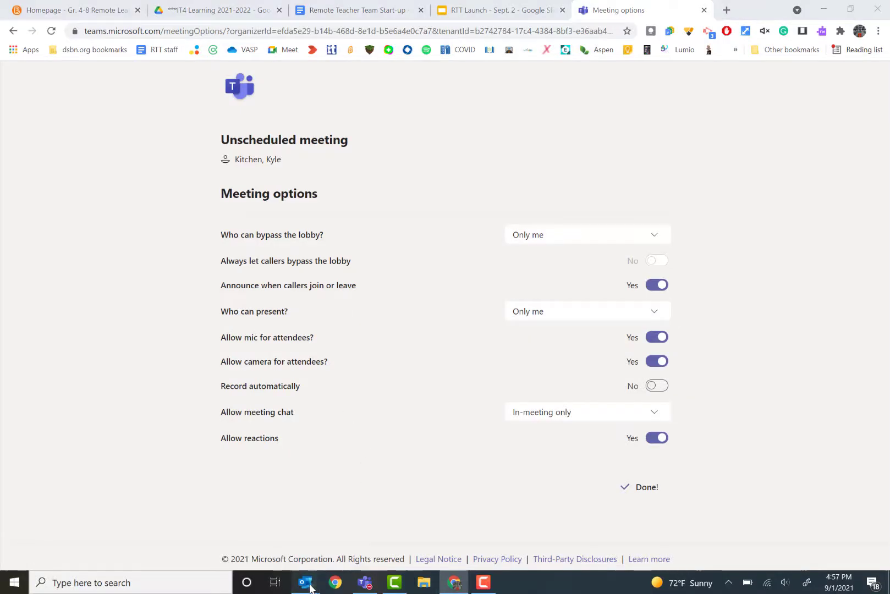
mouse_move(309, 589)
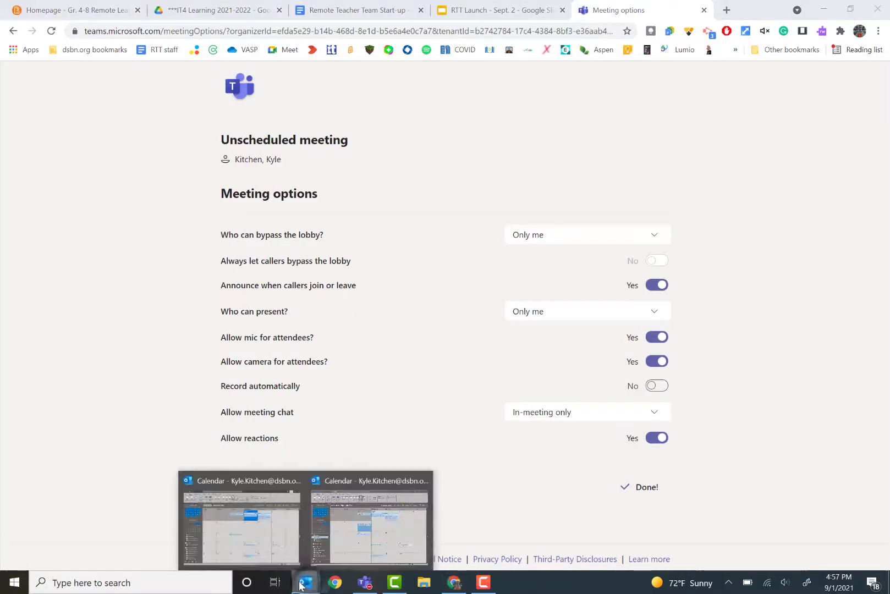
click(358, 527)
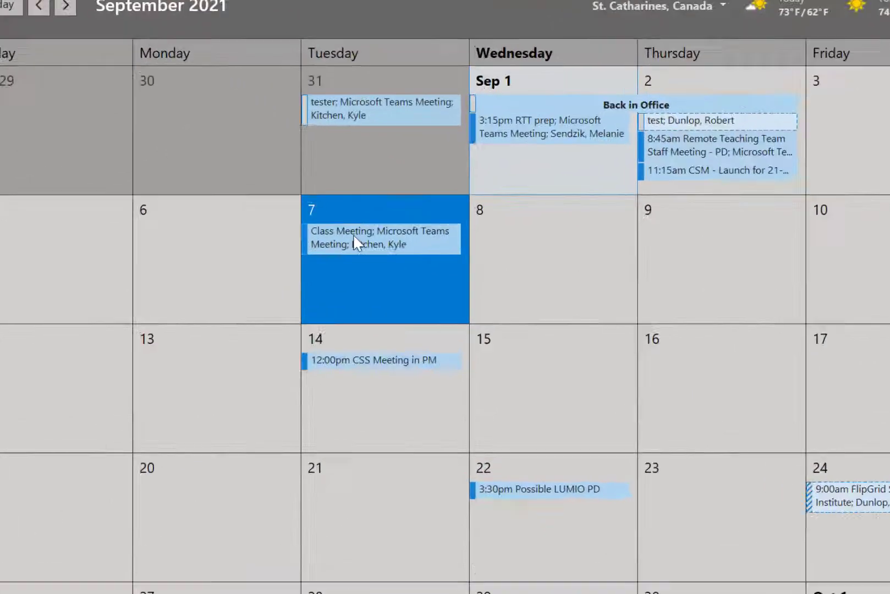
Open the Class Meeting event on September 7 and copy the join-meeting hyperlink.
double_click(336, 212)
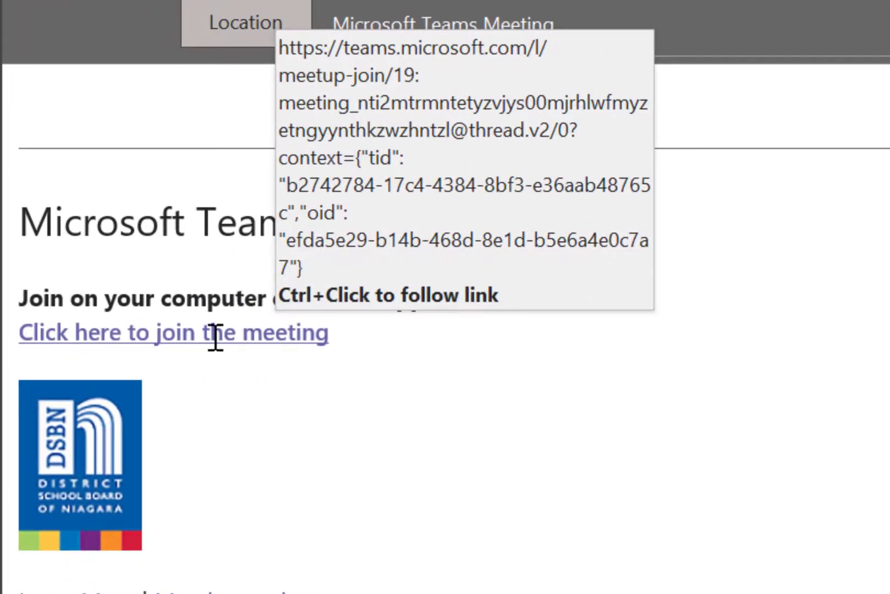
drag(352, 335, 103, 332)
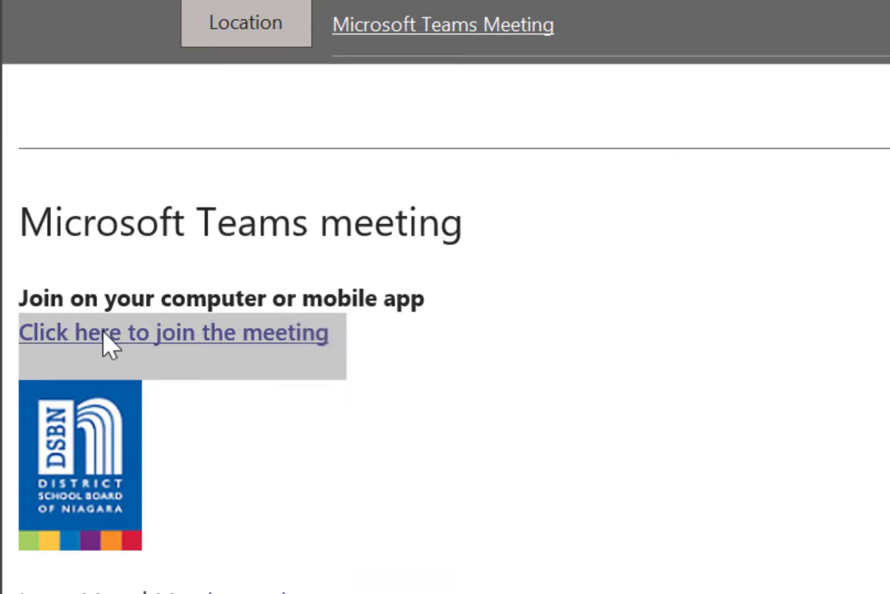
right_click(103, 330)
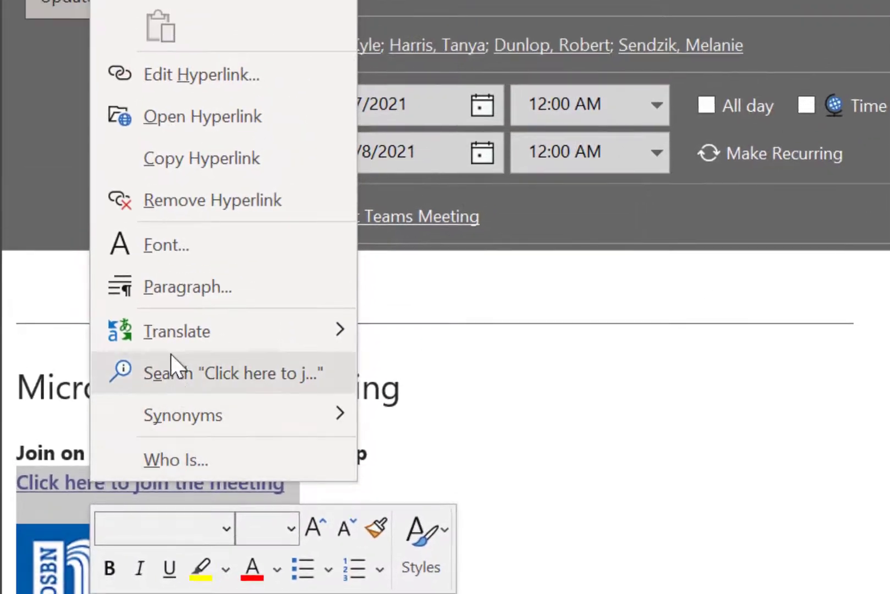
click(297, 157)
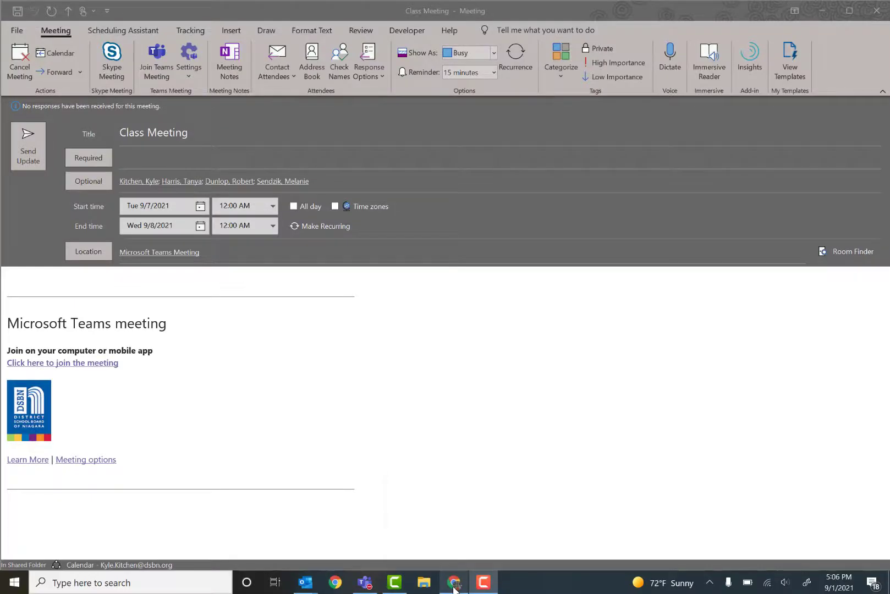
Switch to Chrome and open the Gr. 4-8 Remote Learning course homepage in DSBN D2L.
click(454, 582)
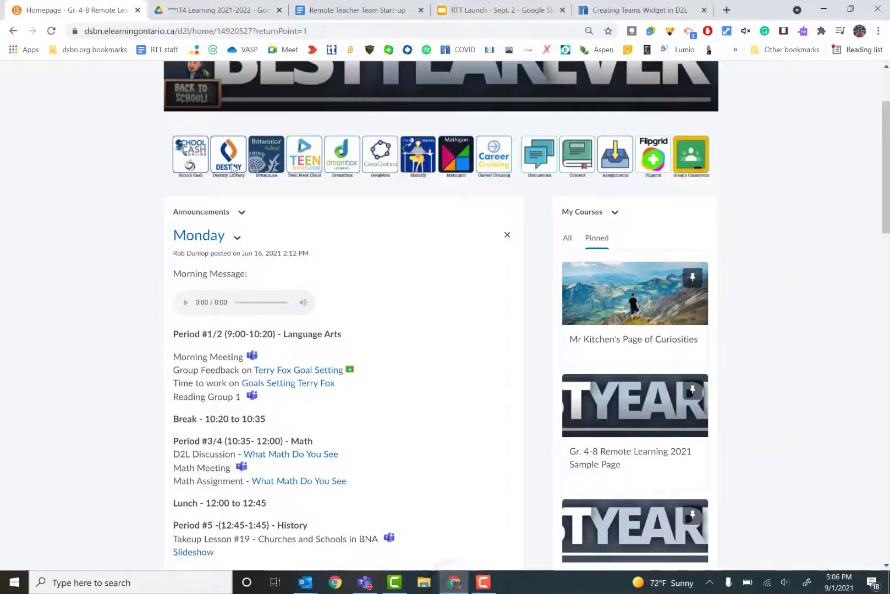
click(77, 50)
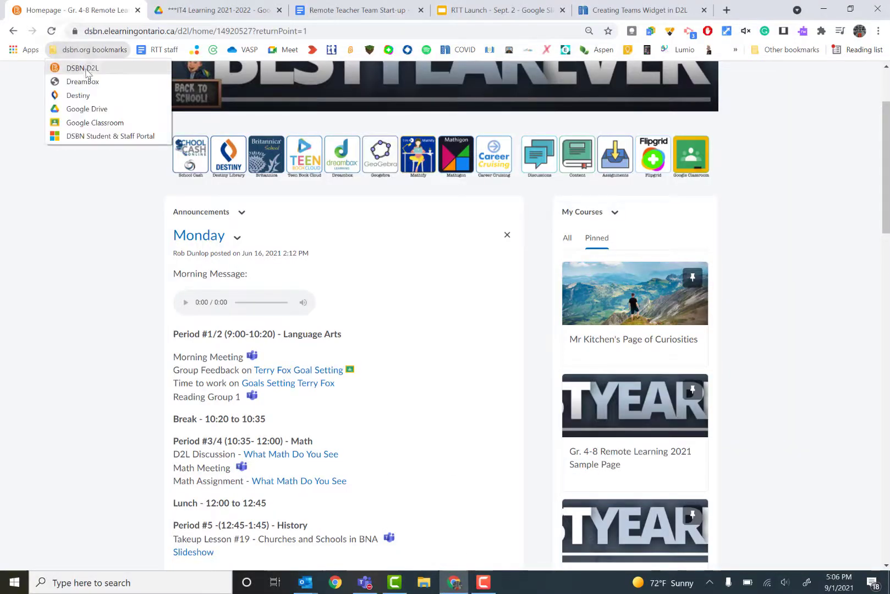
click(110, 256)
scroll(110, 256, up, 3)
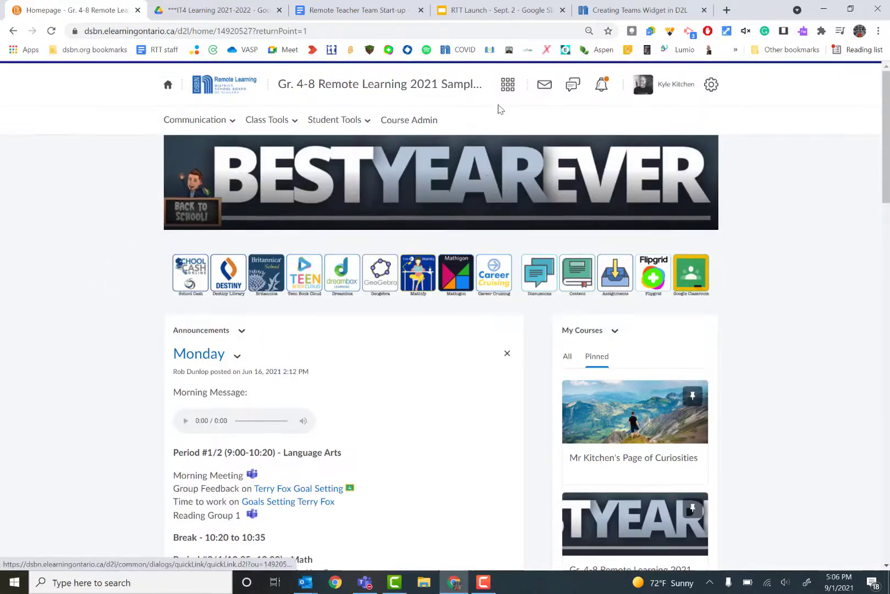
click(507, 86)
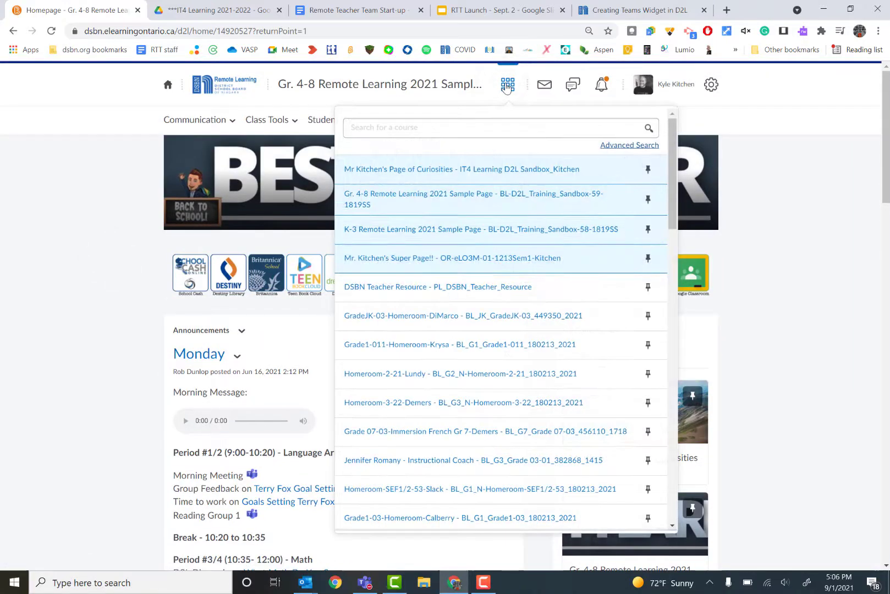
click(787, 249)
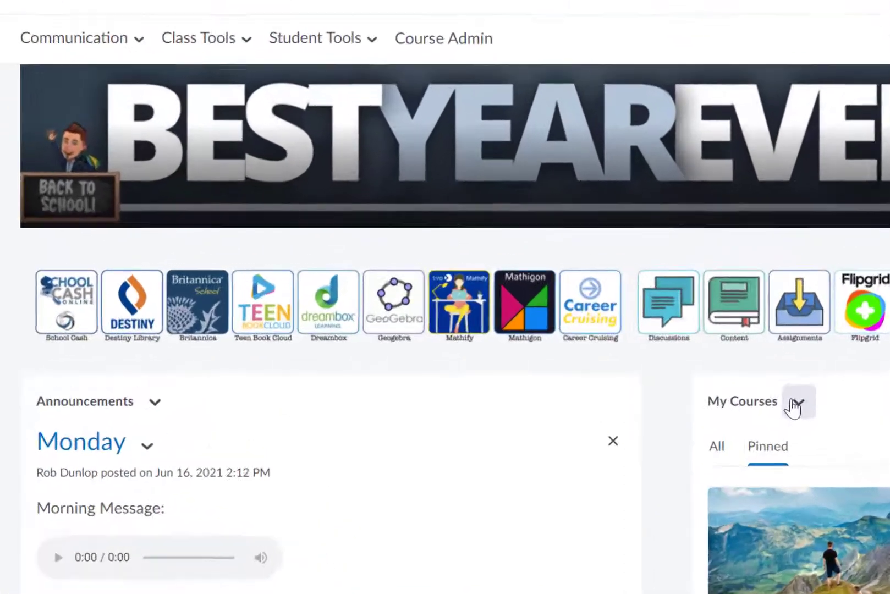
Go to the course's widget administration, create a new widget, and enter its name.
click(471, 36)
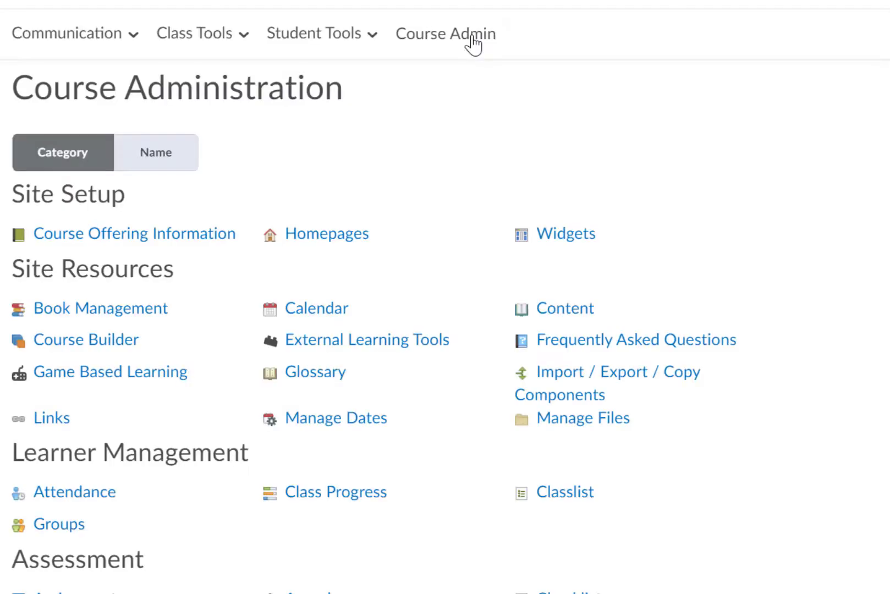
click(583, 237)
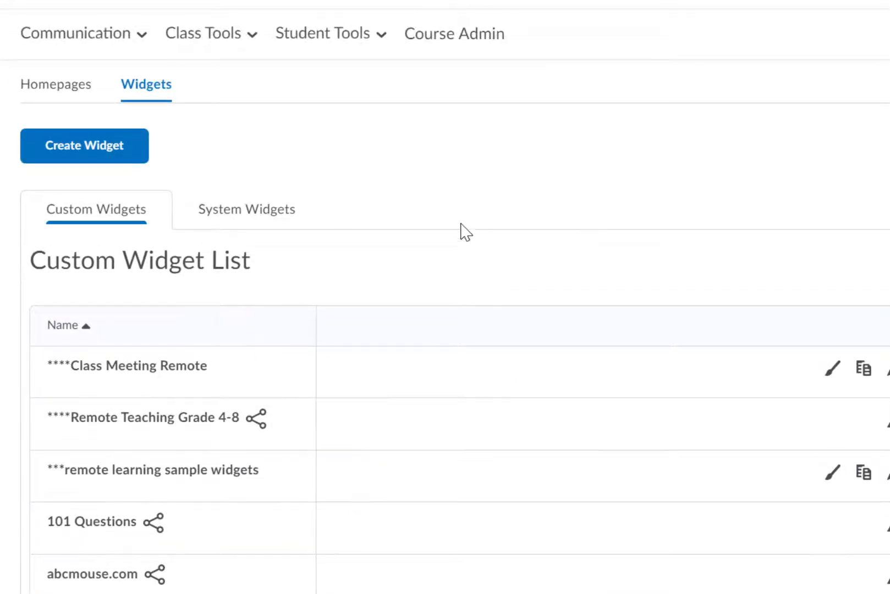
click(90, 150)
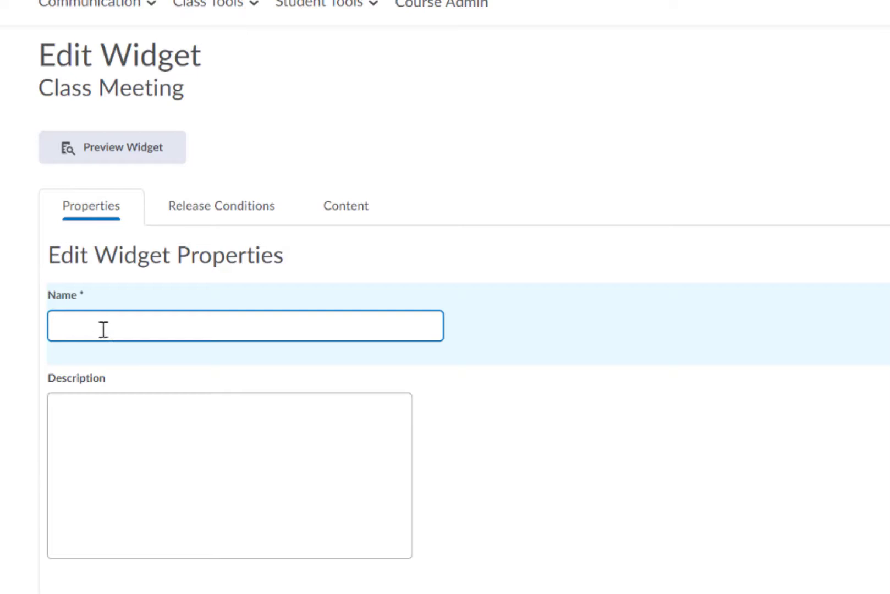
click(103, 329)
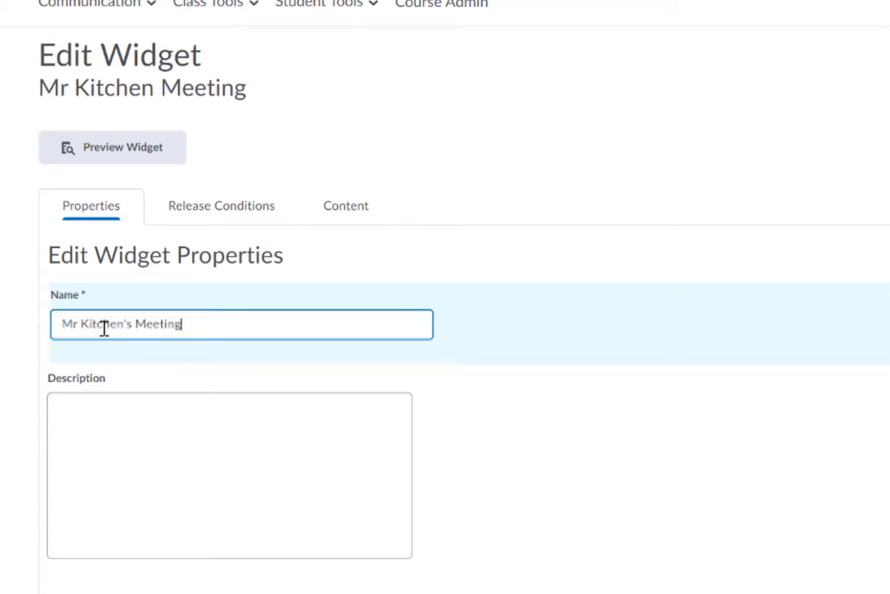
click(361, 212)
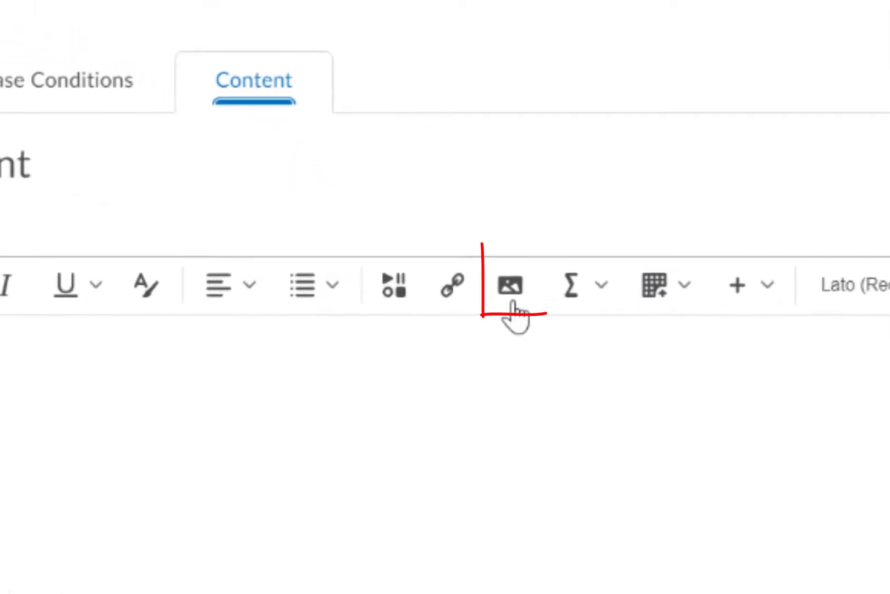
click(513, 298)
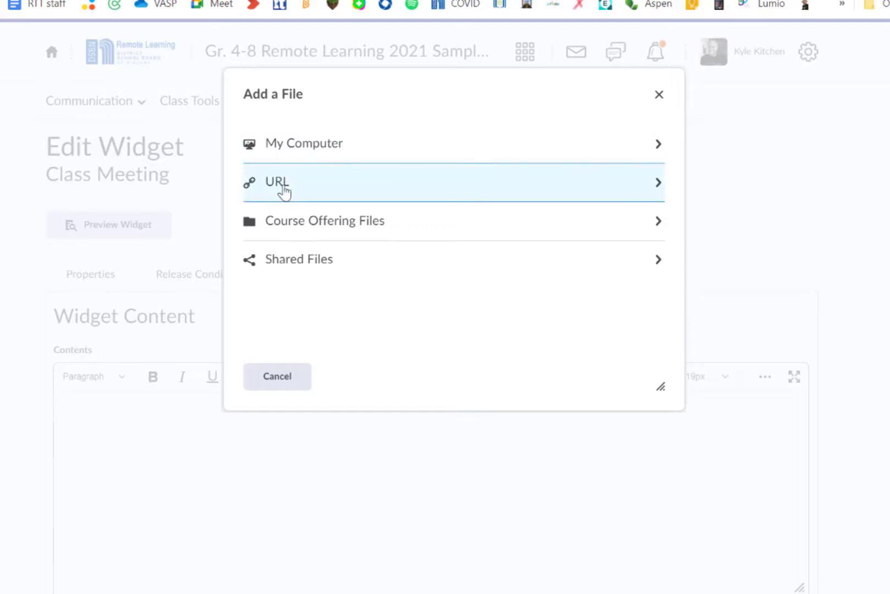
click(284, 186)
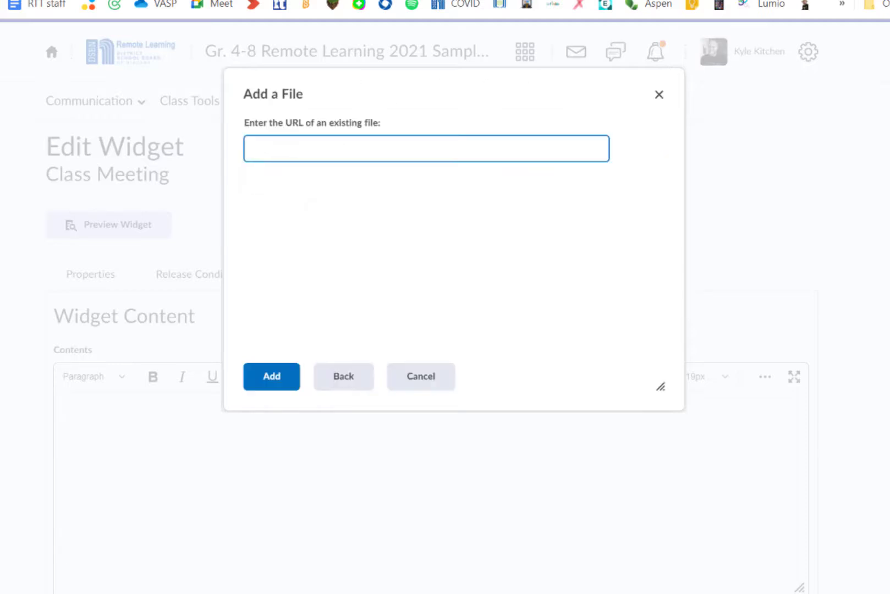
key(ctrl+v)
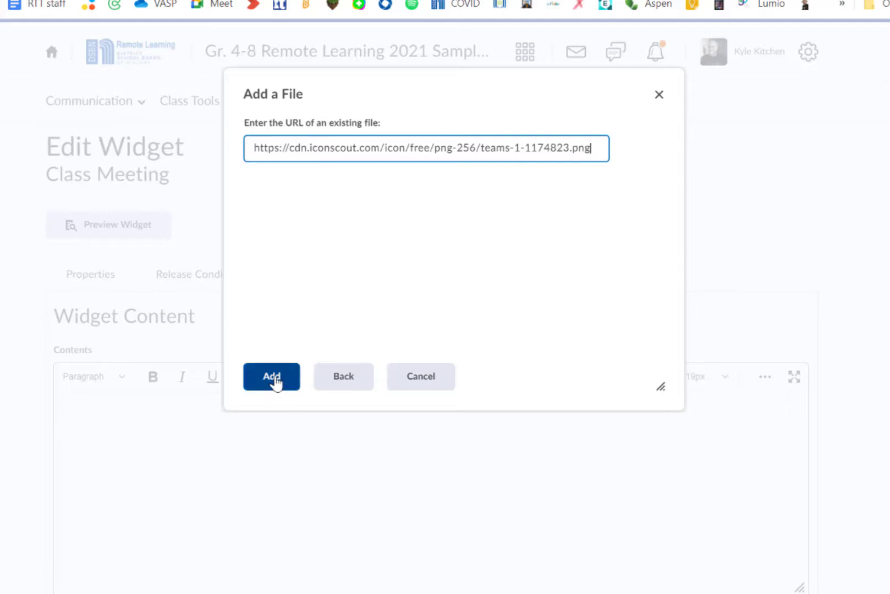
click(274, 380)
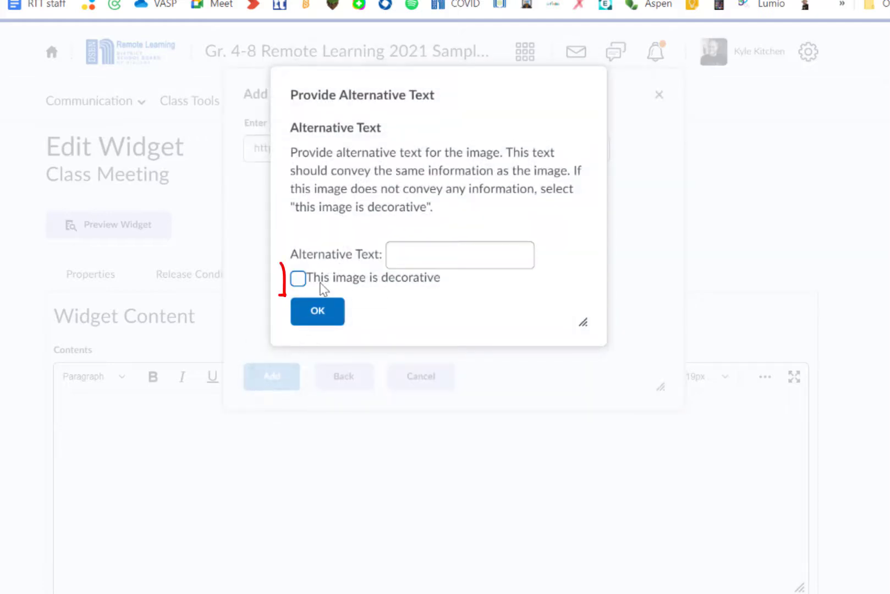
click(297, 278)
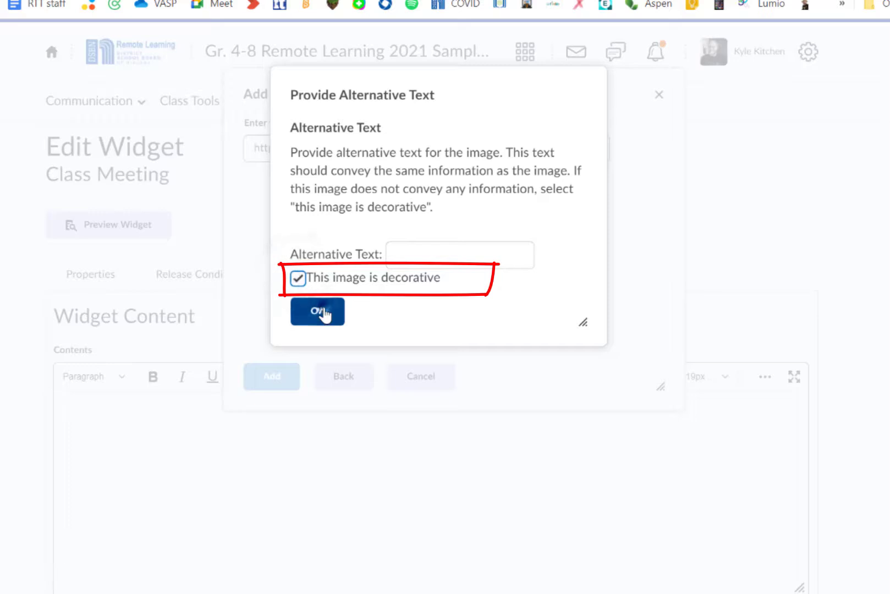
click(325, 314)
Shrink the Teams logo image slightly and center-align it in the content area.
click(226, 565)
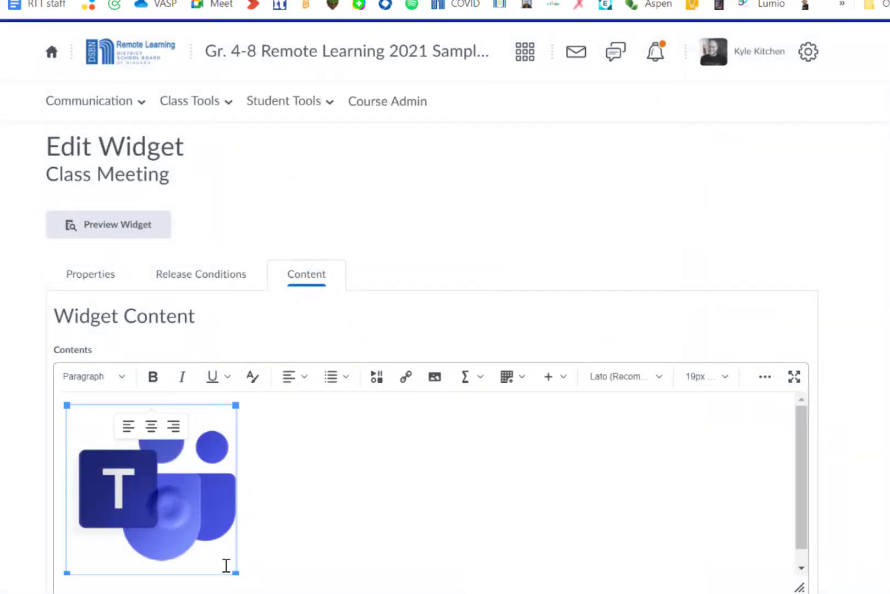
drag(236, 573, 199, 537)
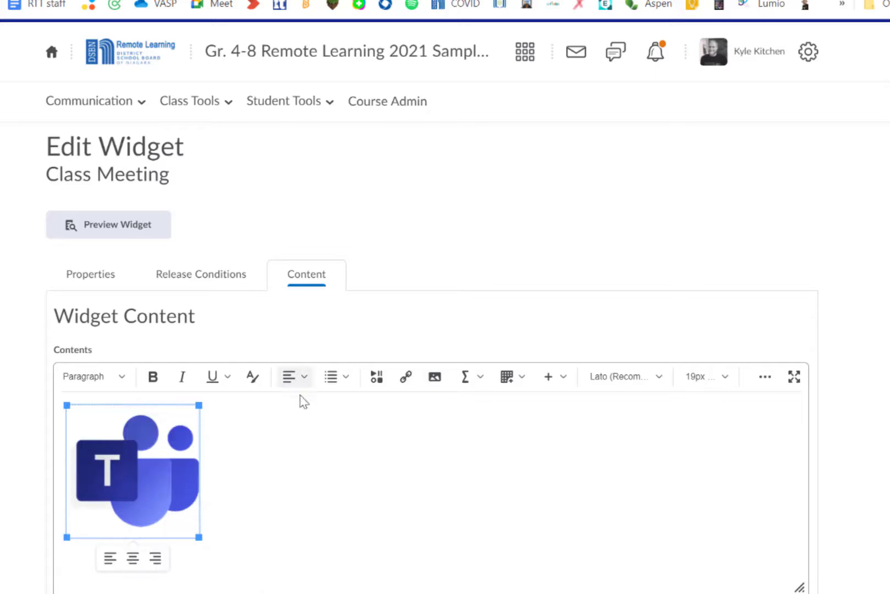
click(61, 471)
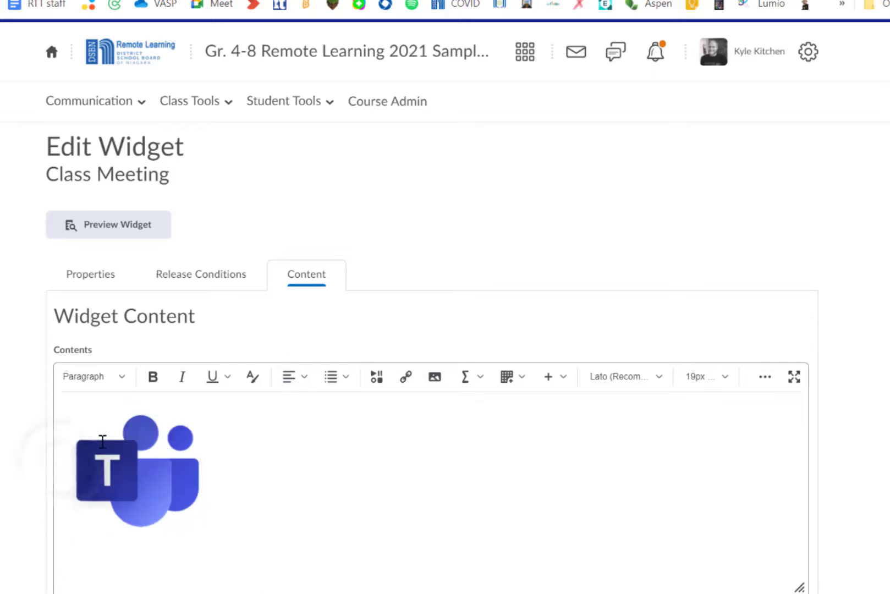
click(303, 381)
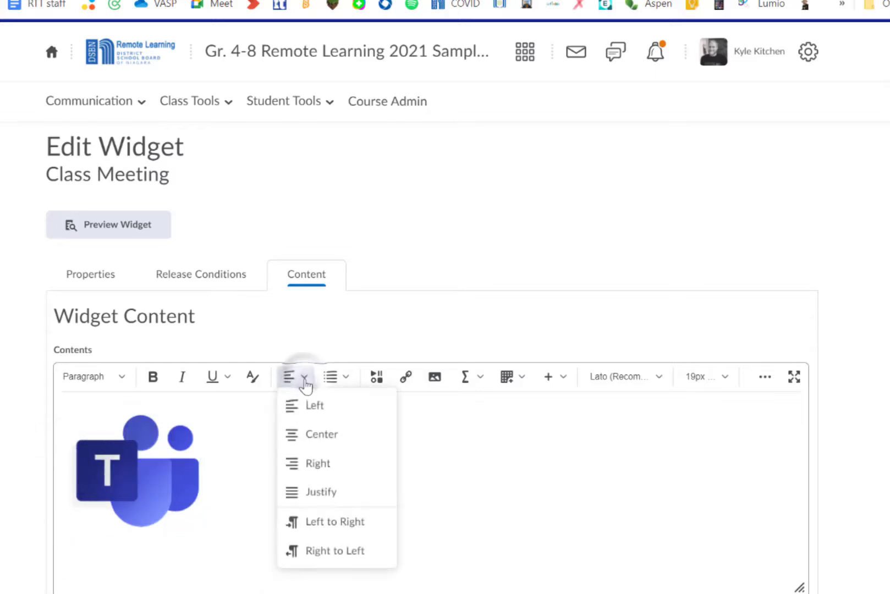
click(334, 443)
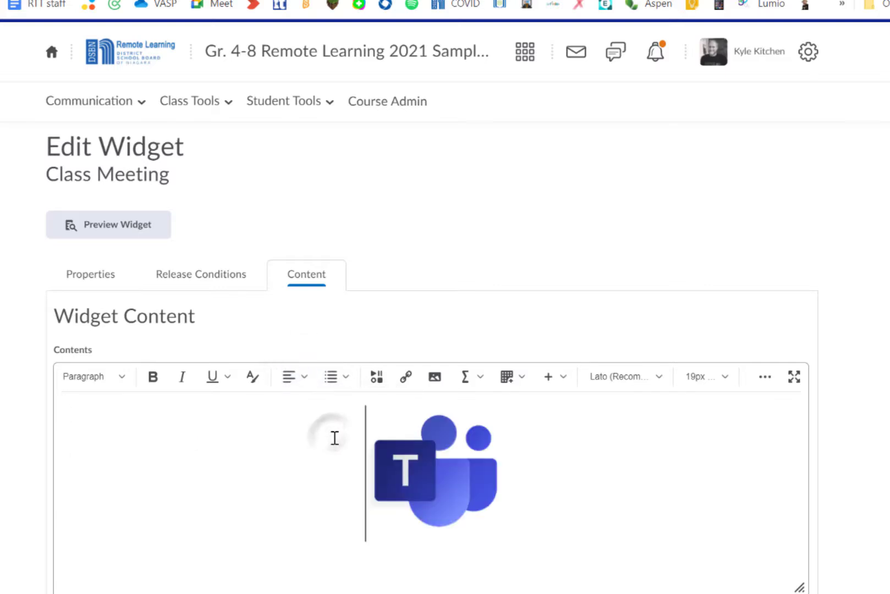
Start a new line below the logo and open the Insert Link option under Insert Stuff.
click(539, 488)
key(Return)
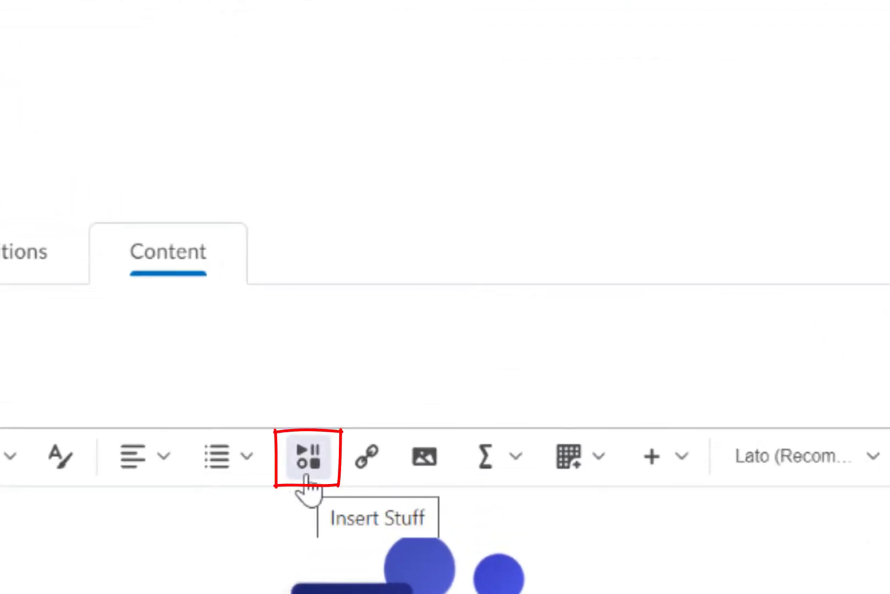
click(313, 461)
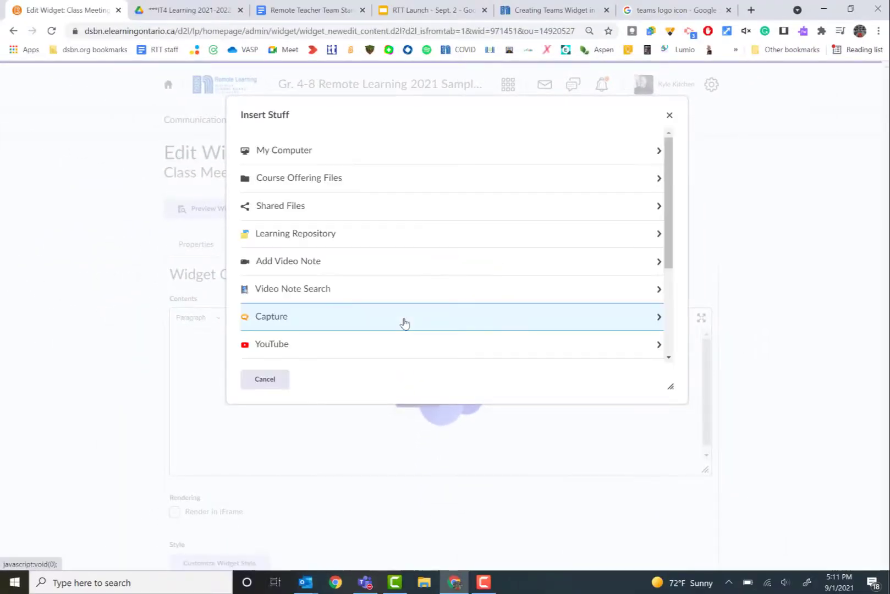
scroll(508, 234, down, 2)
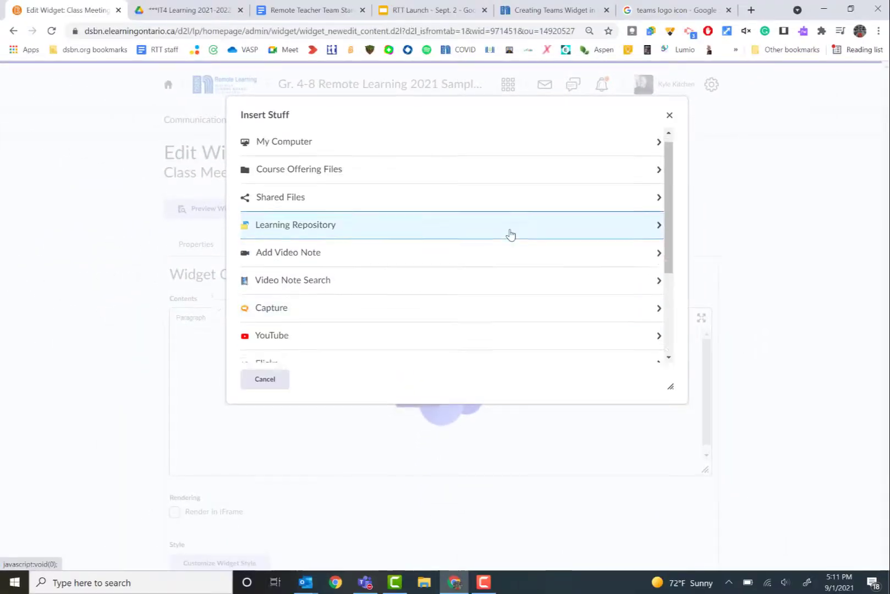
scroll(509, 235, down, 1)
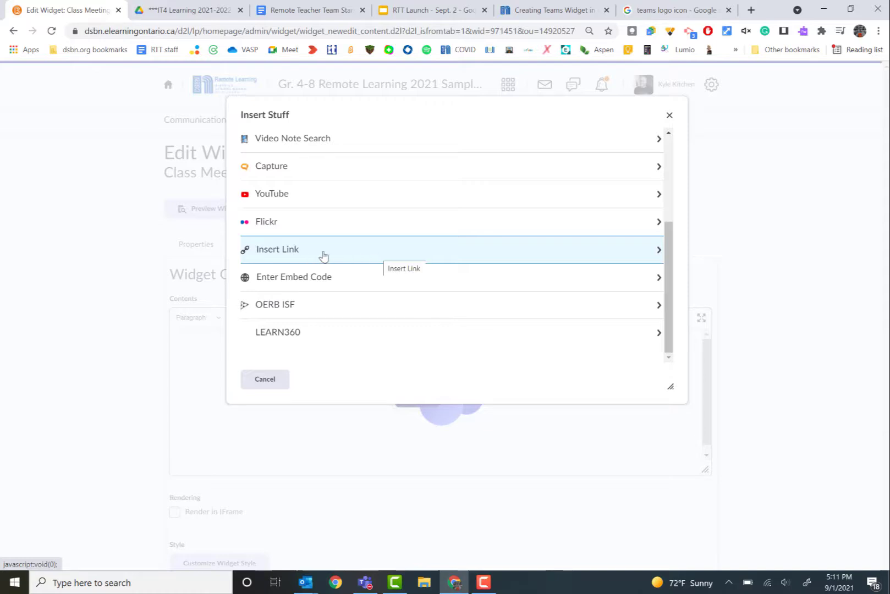
click(324, 255)
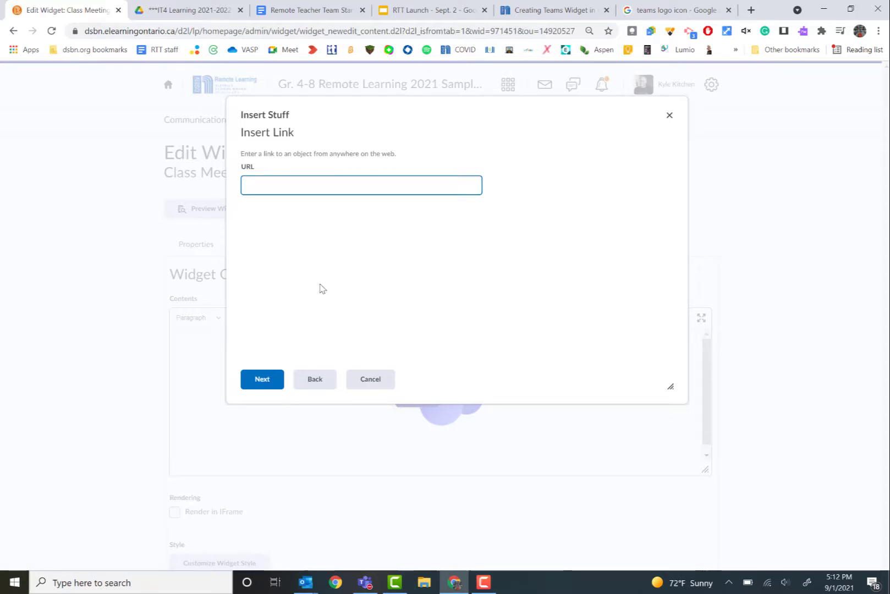
Switch to the Outlook Class Meeting window and copy the join-meeting hyperlink.
click(307, 585)
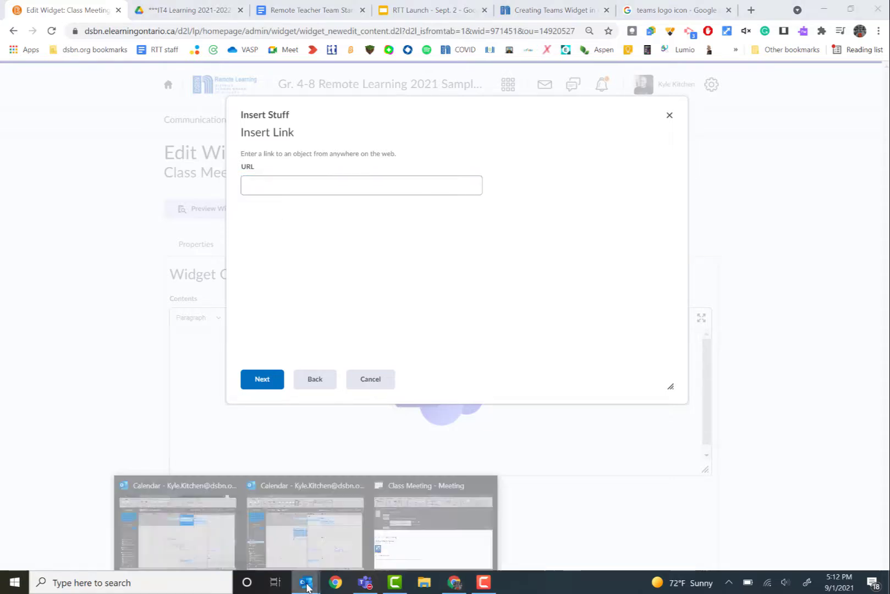
click(428, 526)
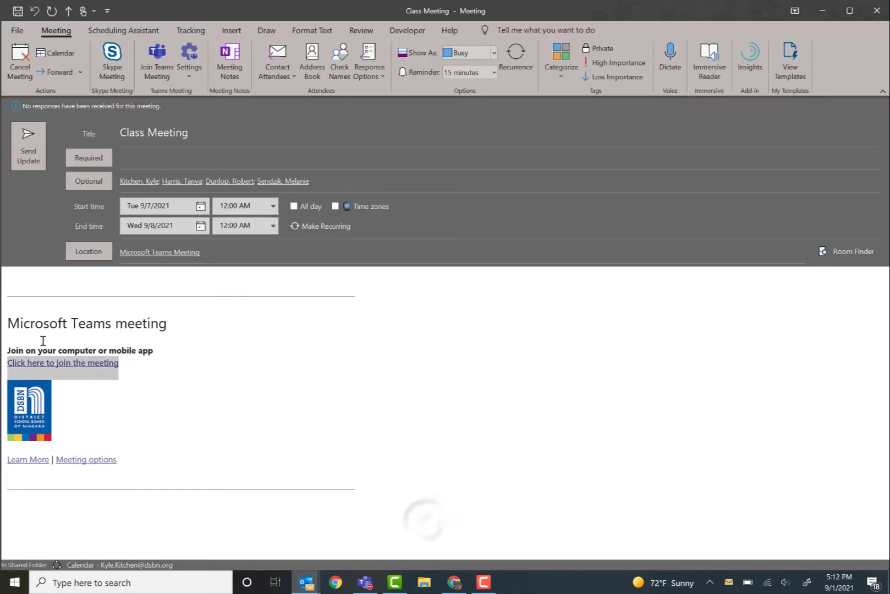
right_click(67, 366)
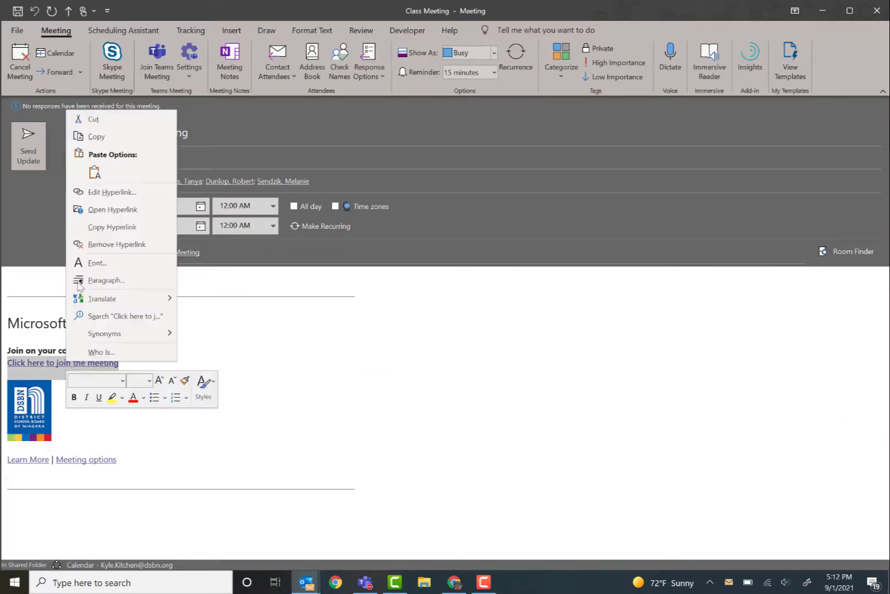
click(105, 227)
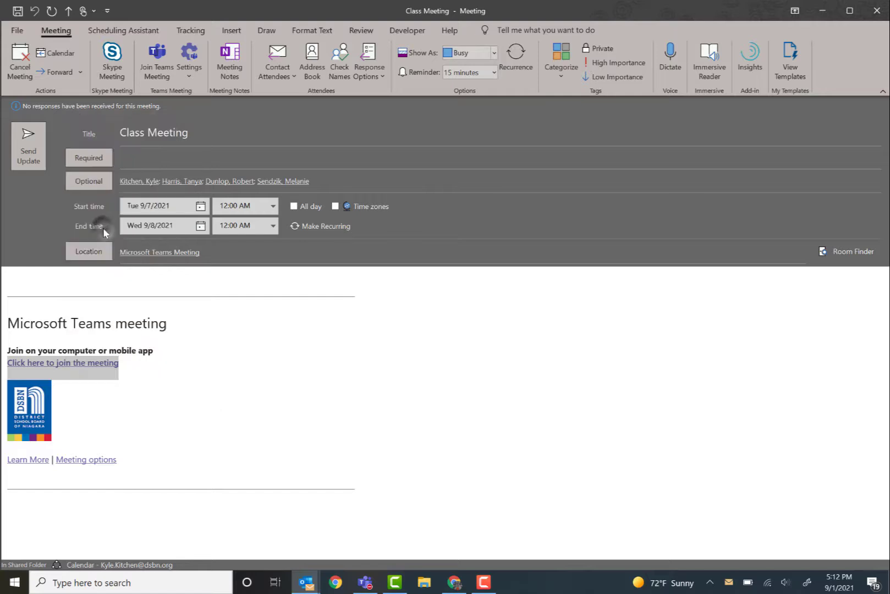
Back in Chrome, paste the meeting link as the URL, set link text to "Click here for Meeting", and insert it.
mouse_move(460, 590)
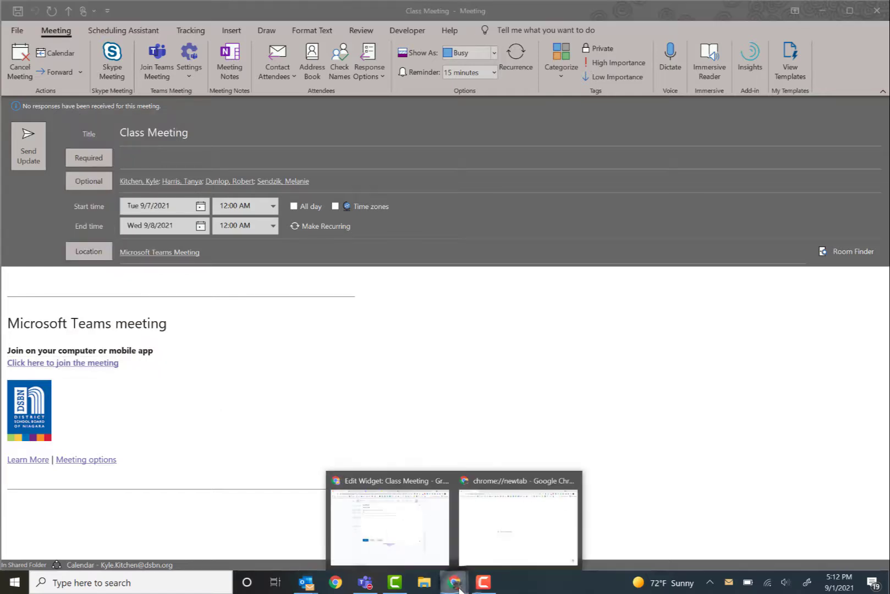
click(418, 547)
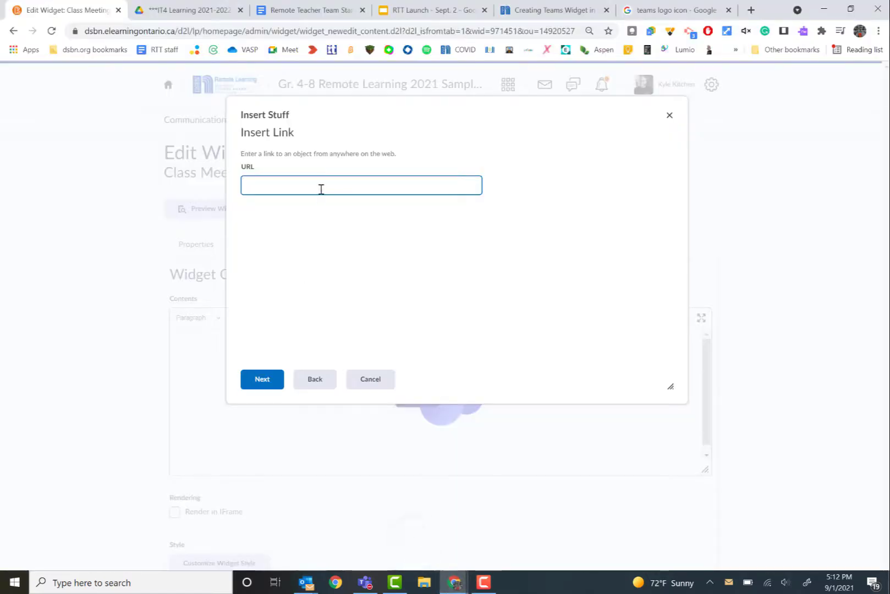
key(ctrl+v)
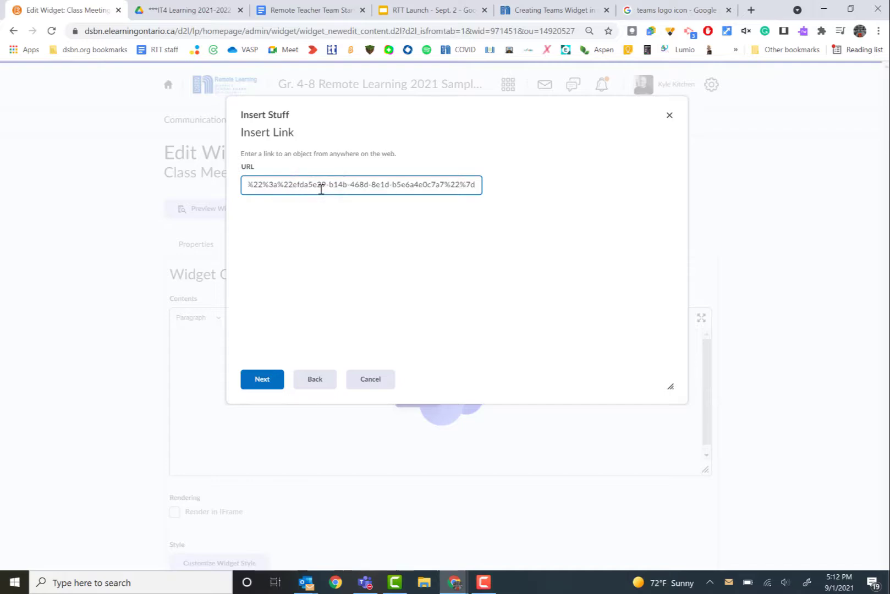
click(268, 382)
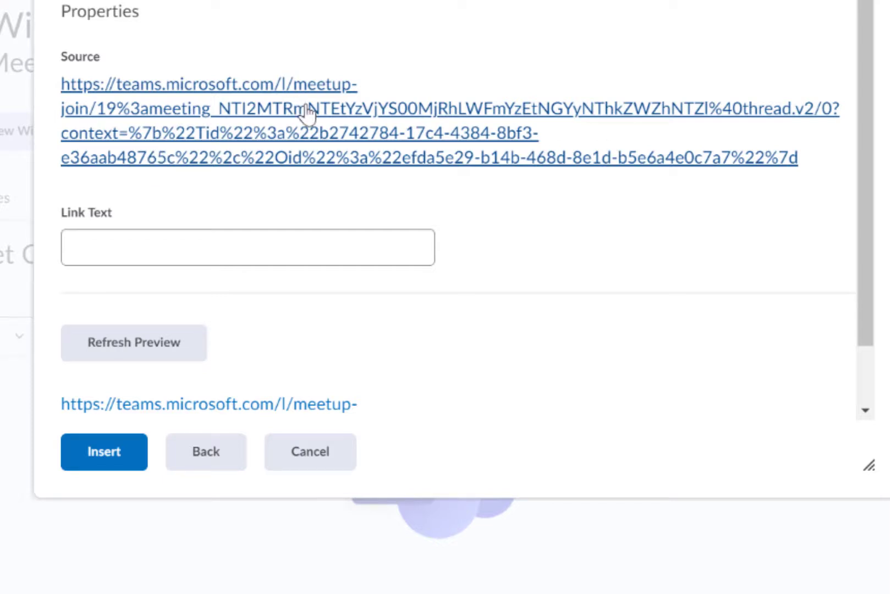
click(101, 254)
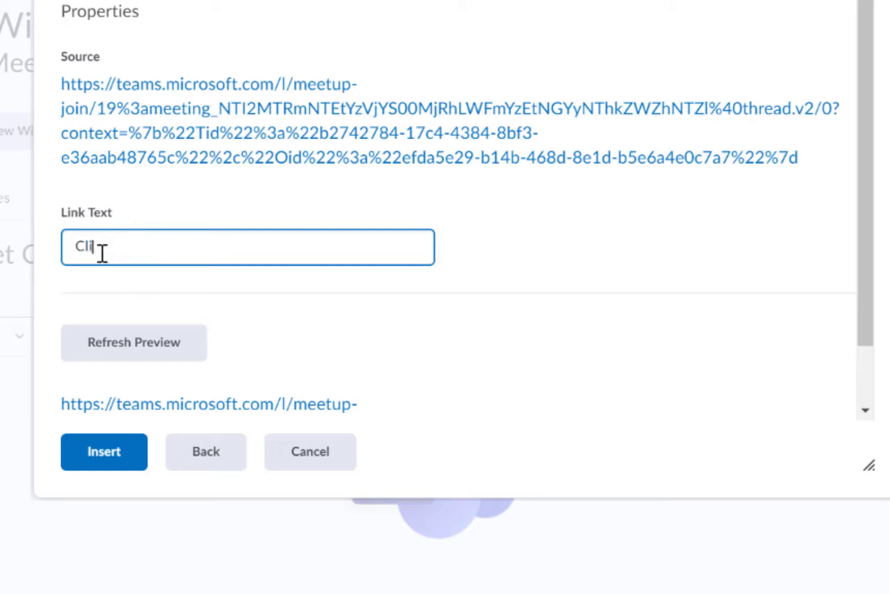
text(Click here for Meet)
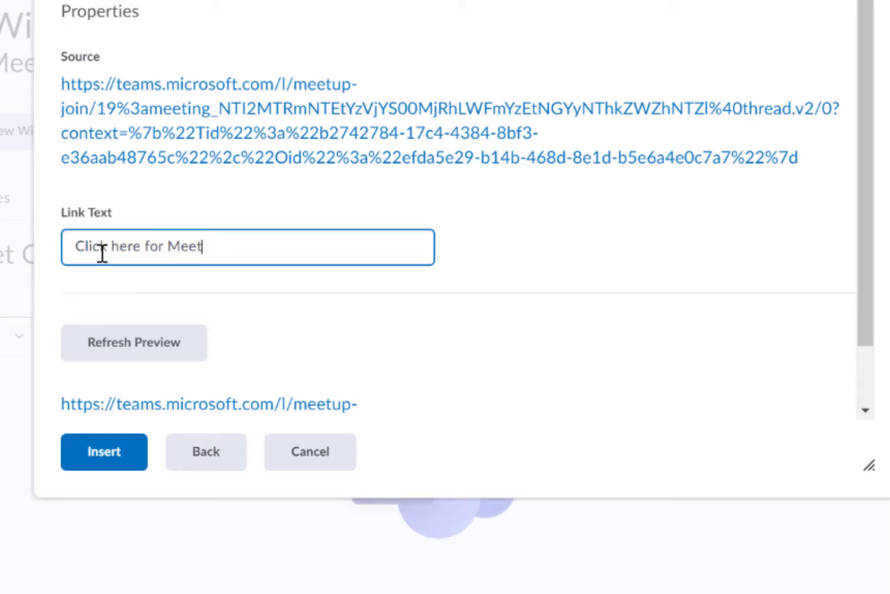
text(ing)
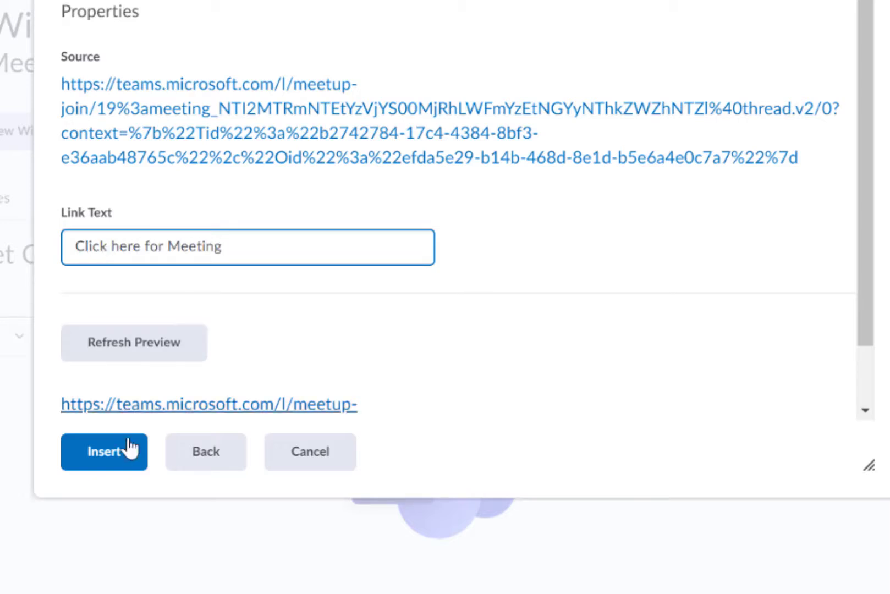
click(116, 466)
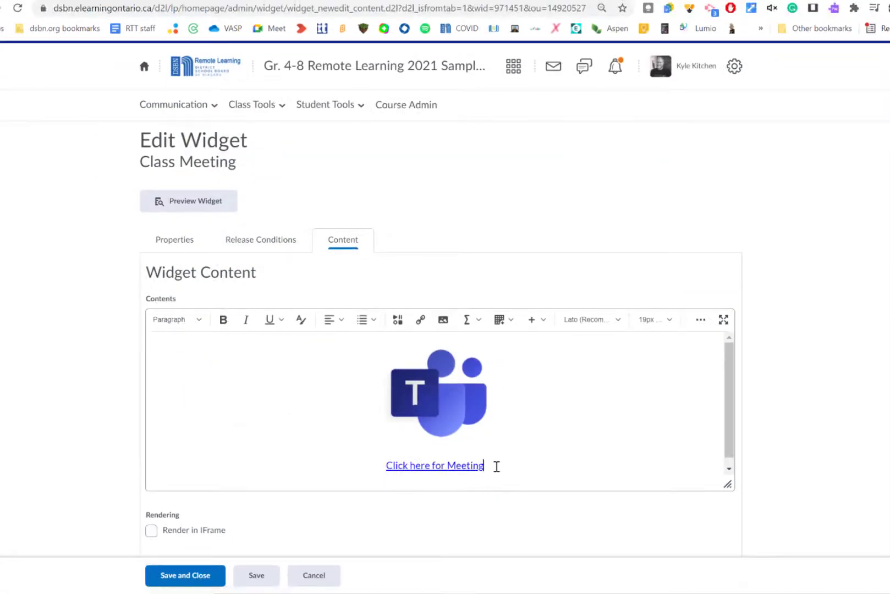
Format the "Click here for Meeting" link text as Heading 3.
drag(460, 464, 384, 466)
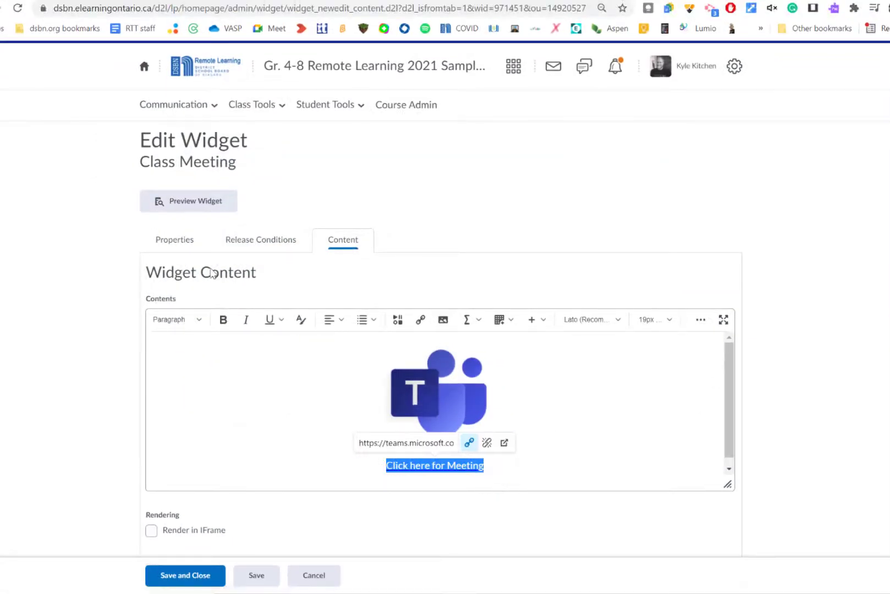
click(199, 320)
click(175, 427)
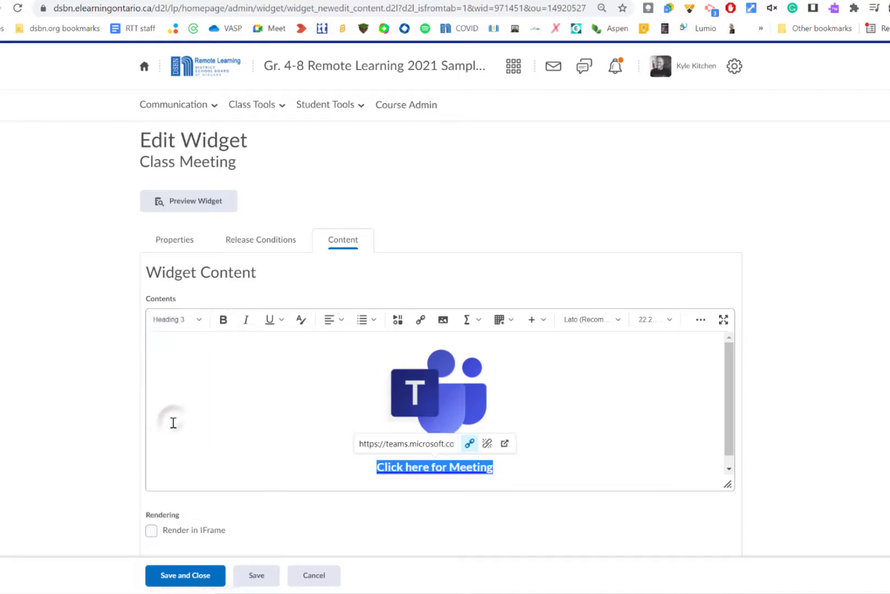
click(858, 464)
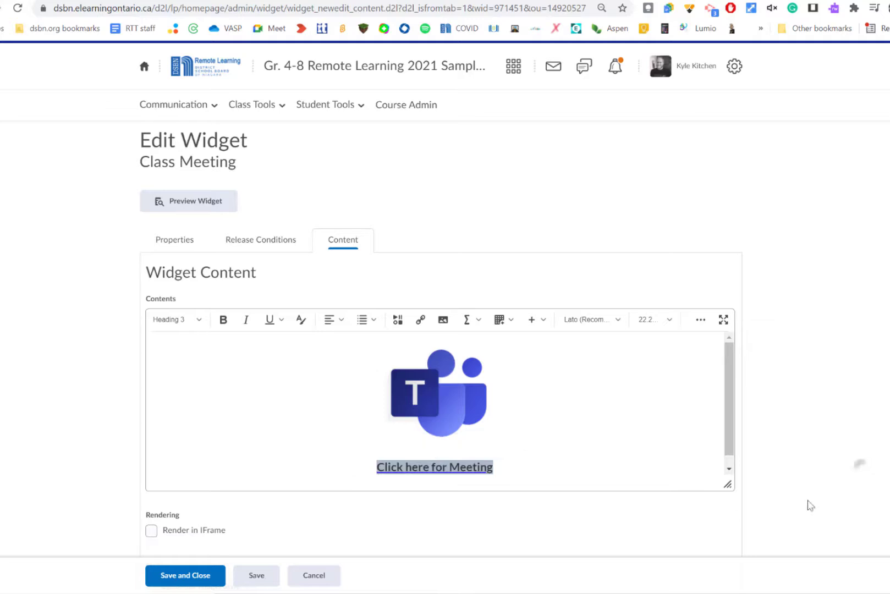
Save and close the widget and open the course homepage to check its widgets.
click(180, 582)
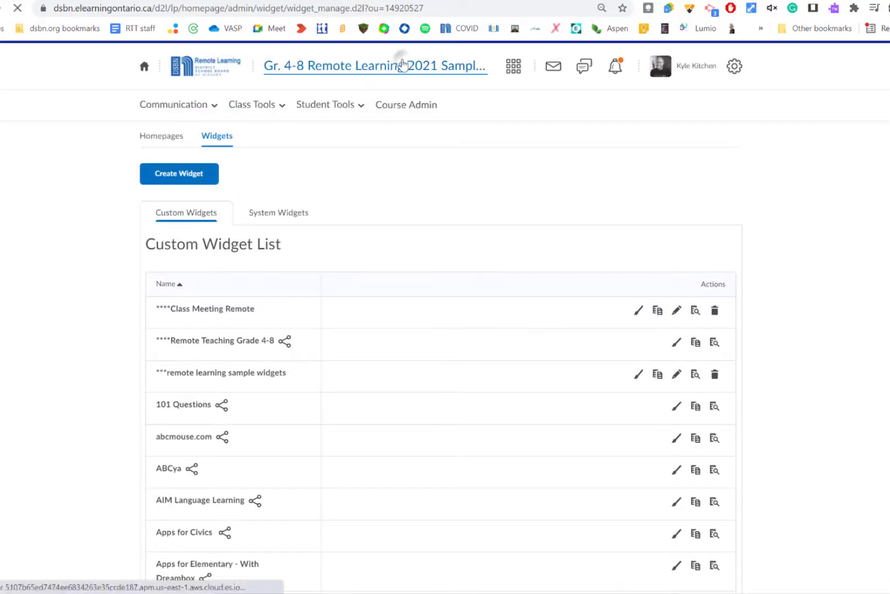
click(404, 65)
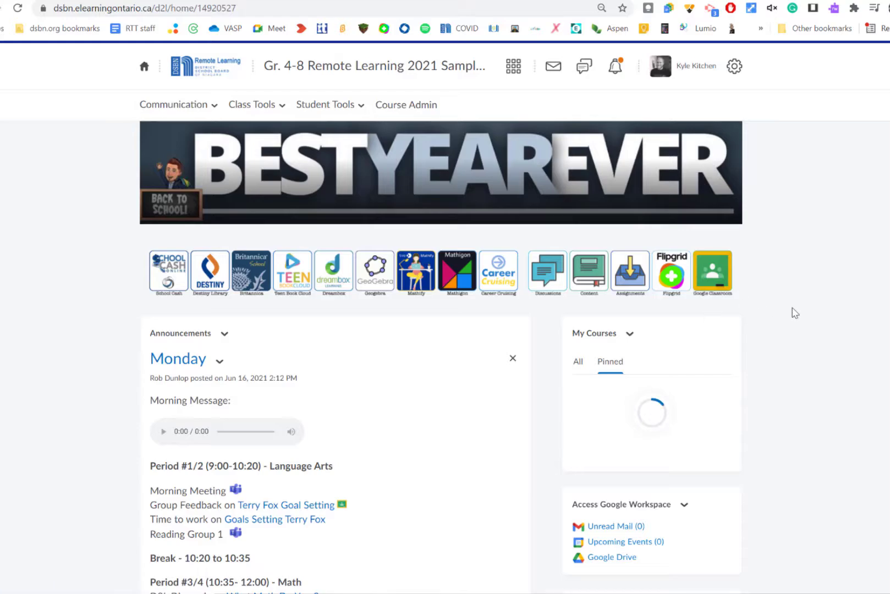
scroll(795, 313, down, 10)
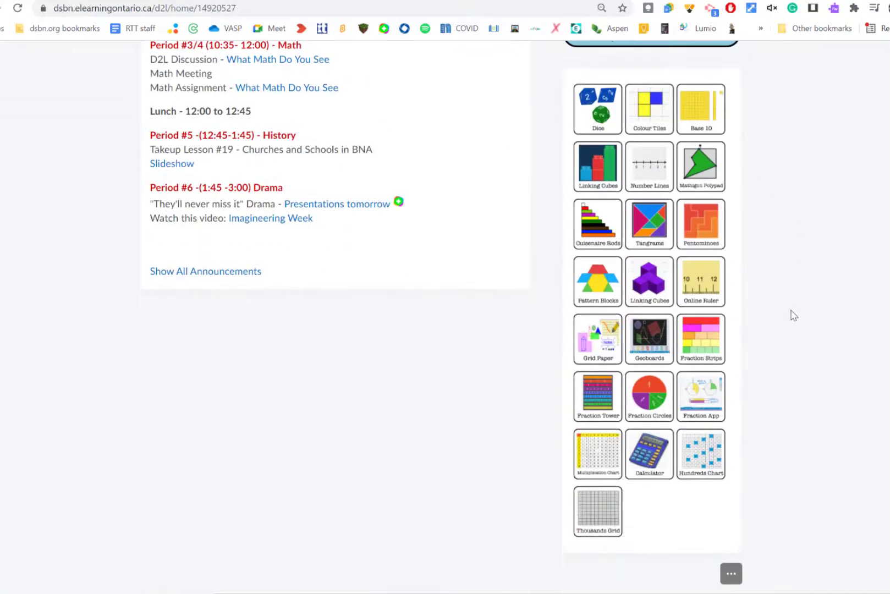
scroll(808, 517, down, 9)
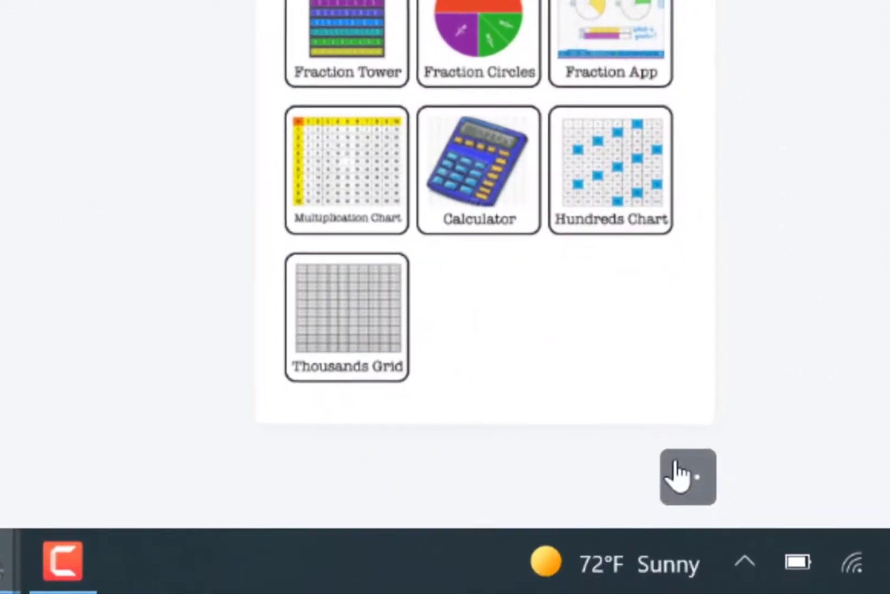
Edit this homepage and add the teacher's meeting custom widget to the right panel, finding it by searching its name.
click(683, 491)
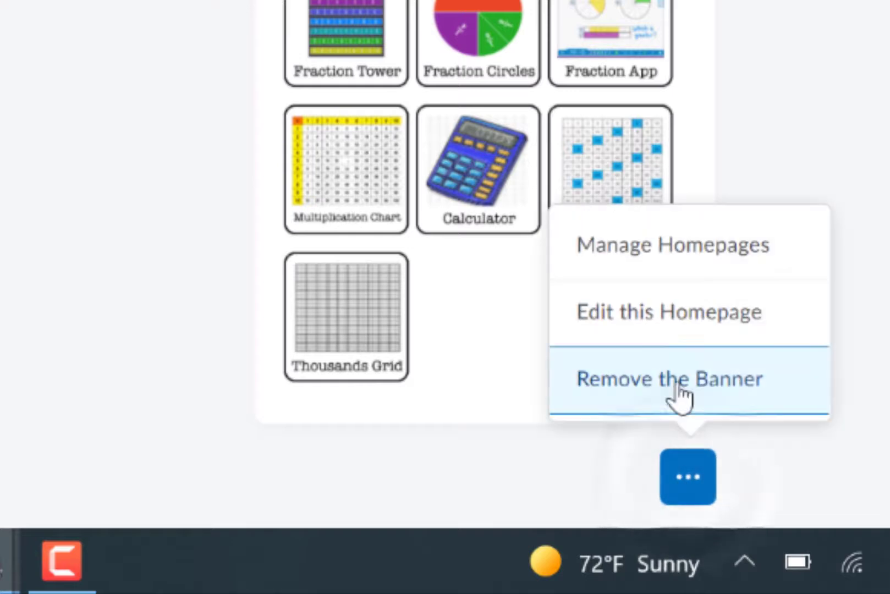
click(794, 319)
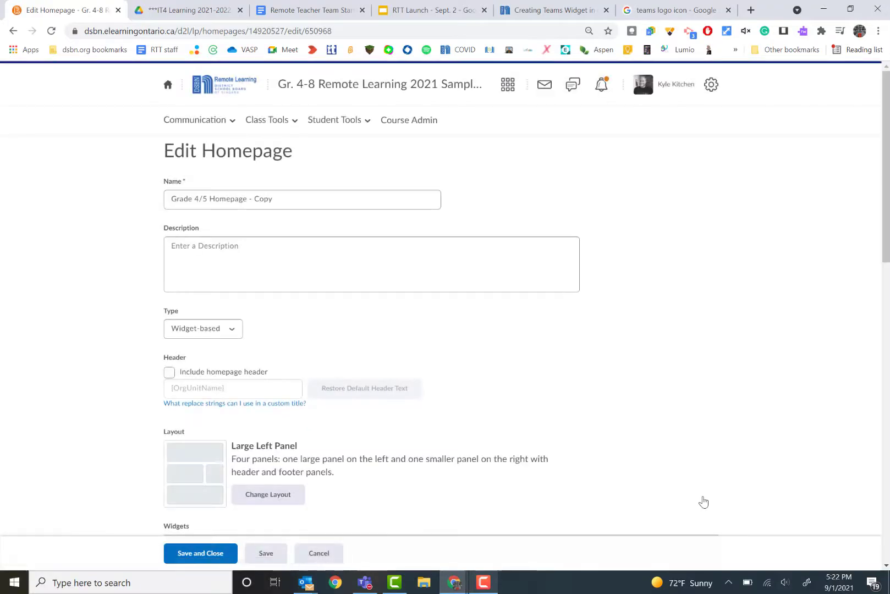
scroll(765, 365, down, 9)
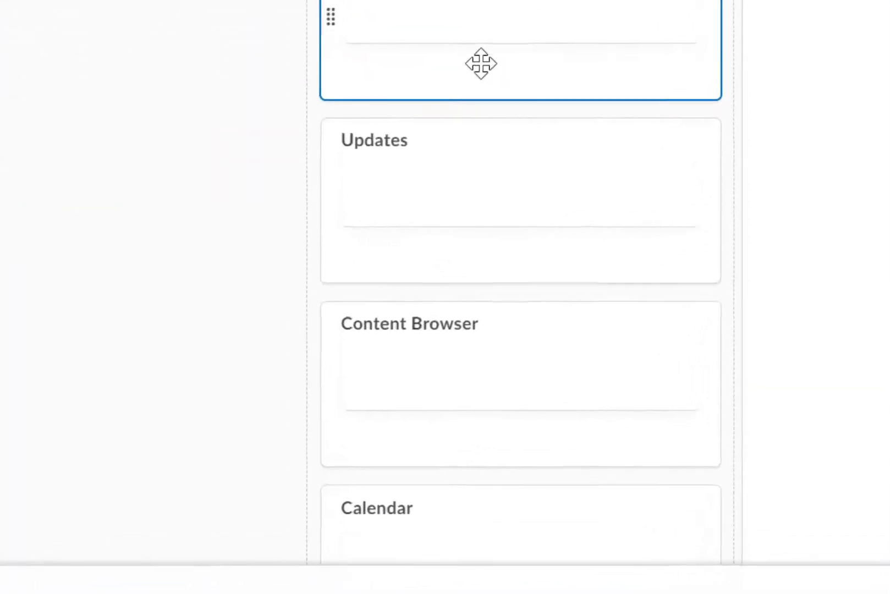
scroll(480, 63, down, 10)
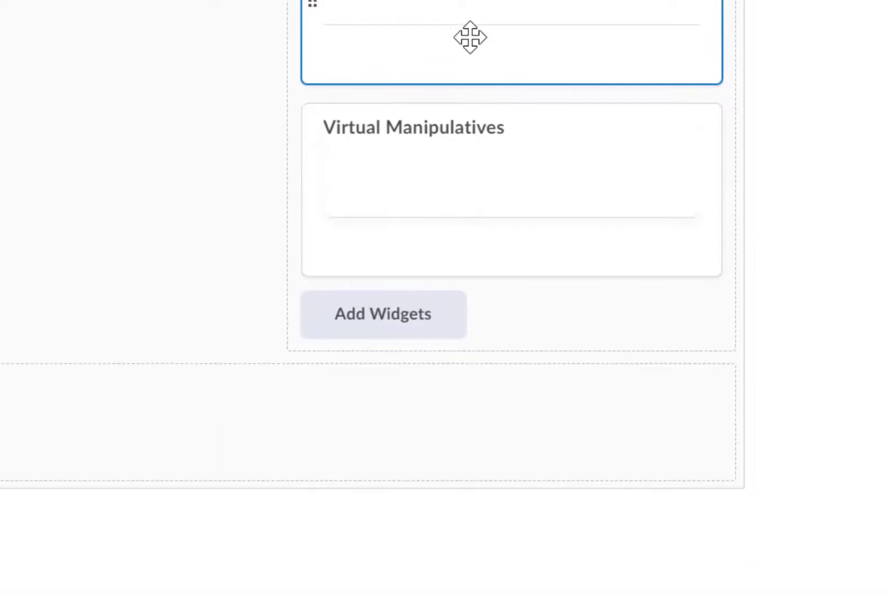
click(379, 329)
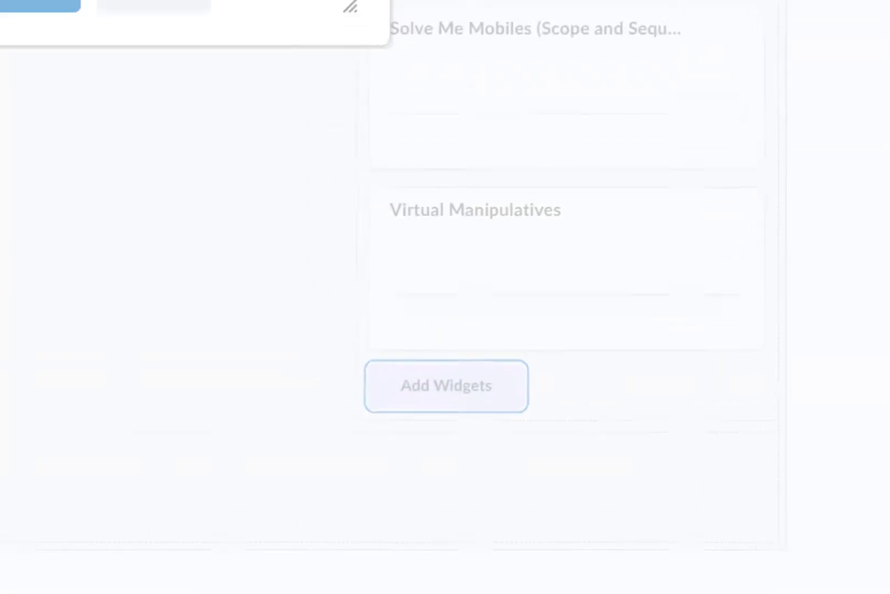
click(368, 132)
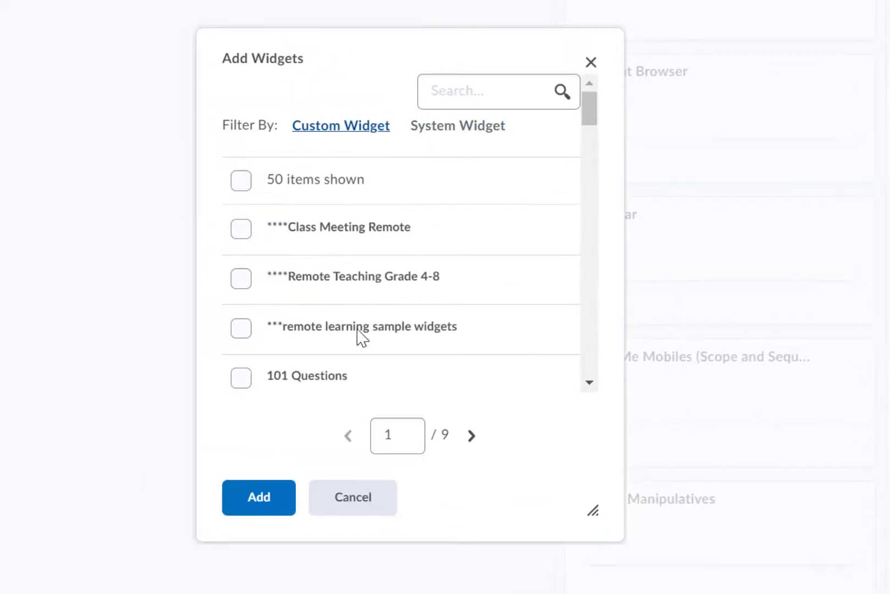
click(459, 93)
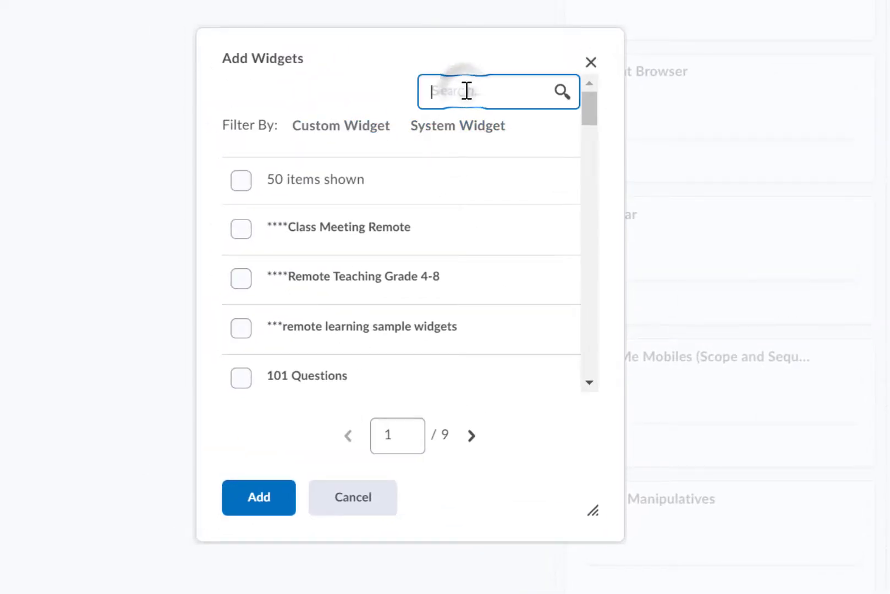
text(mr kitchen)
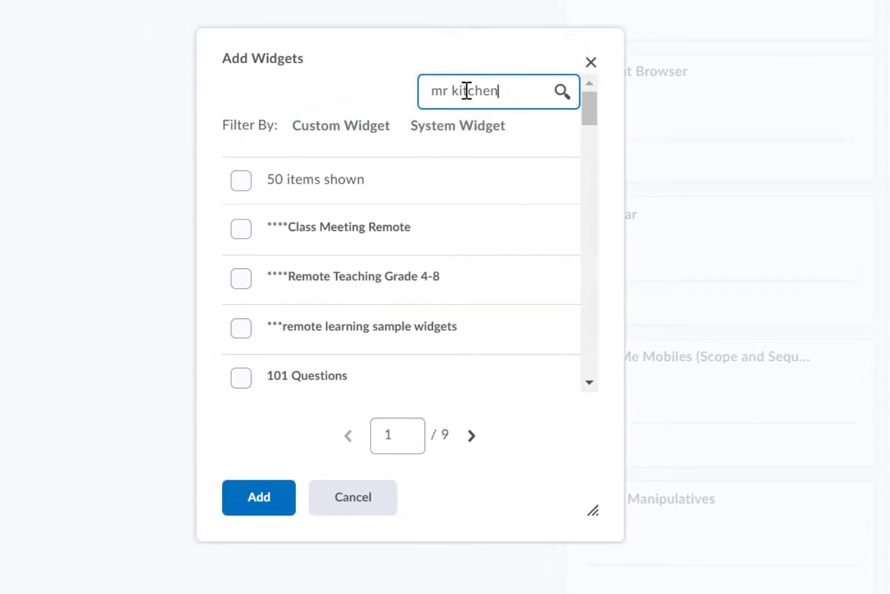
key(Return)
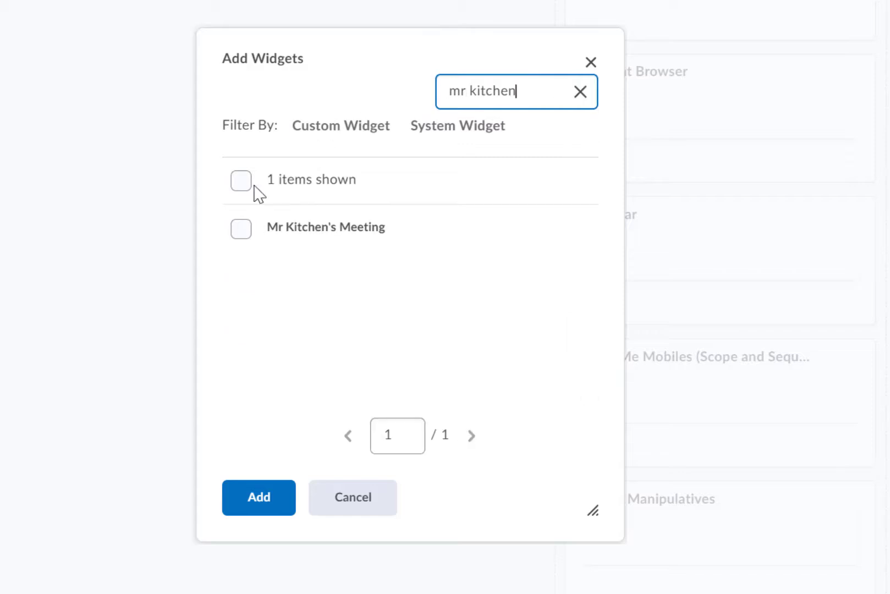
click(242, 230)
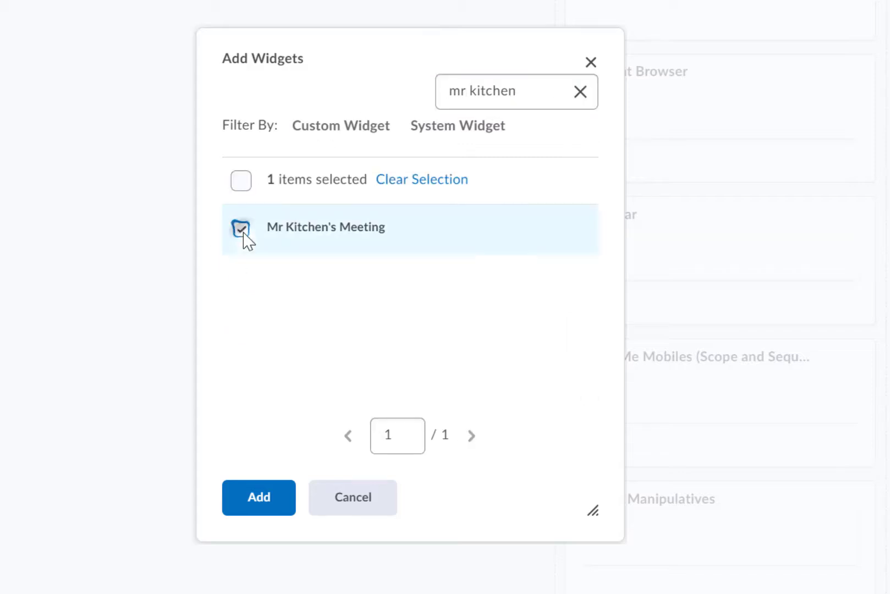
click(263, 483)
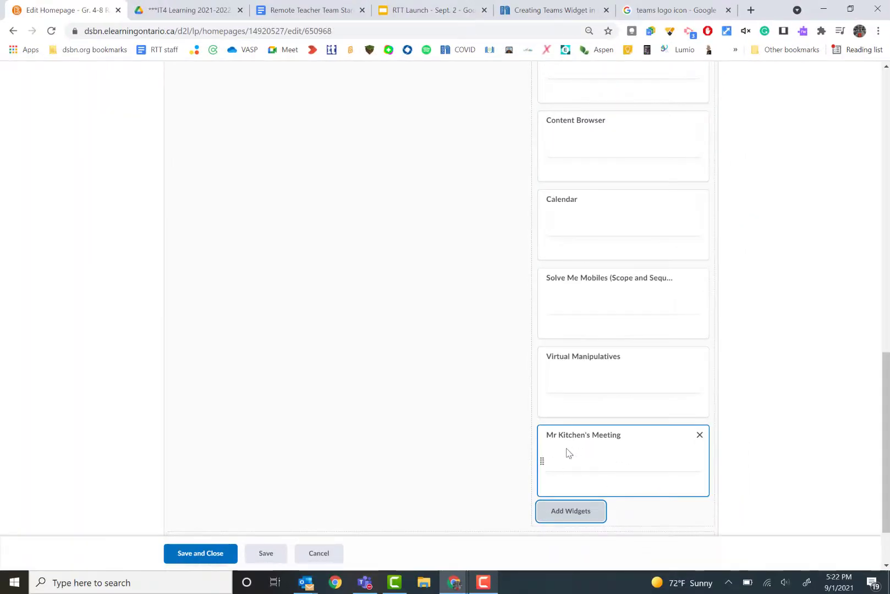
Move the meeting widget to the top of the right panel, then save and close the homepage.
drag(560, 438, 587, 144)
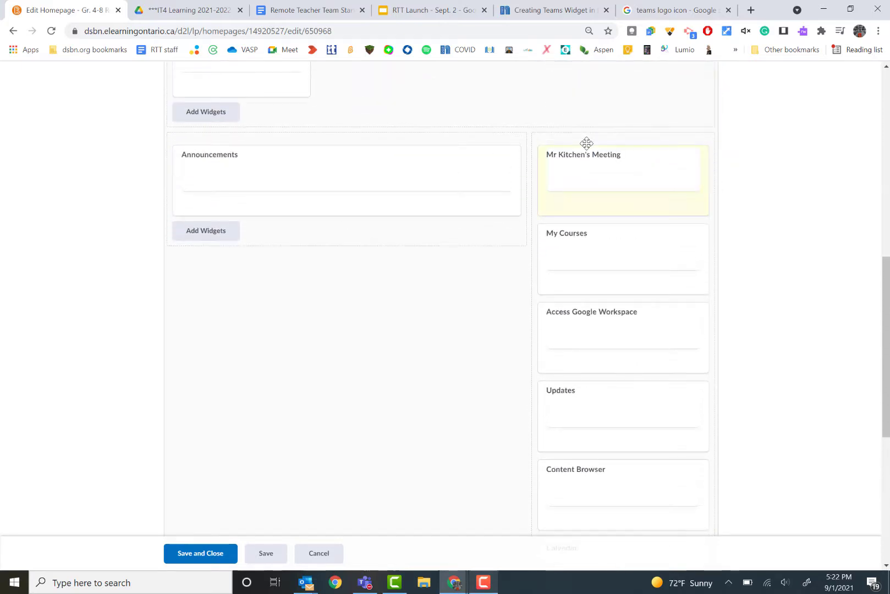
click(218, 559)
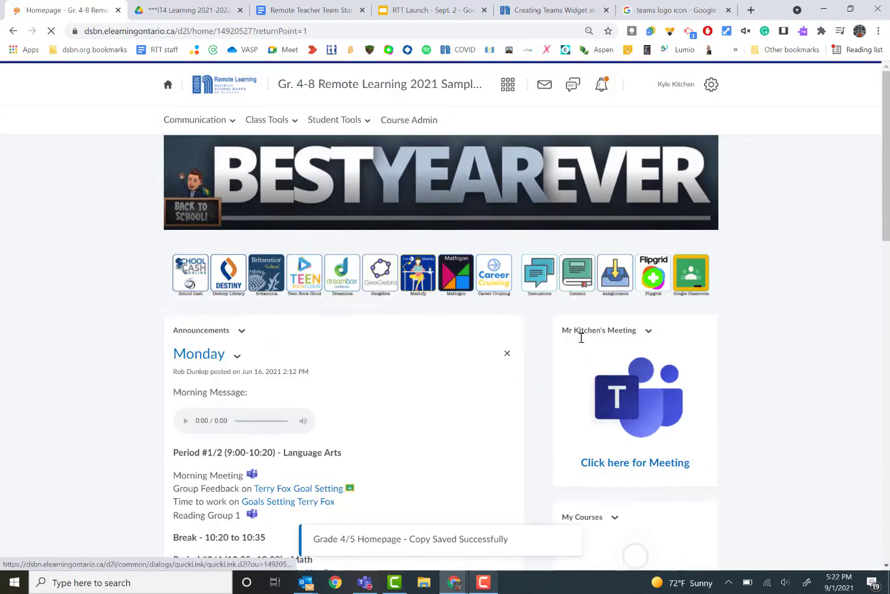
Open the "Click here for Meeting" link on the course homepage and join the meeting in Microsoft Teams.
scroll(694, 378, down, 2)
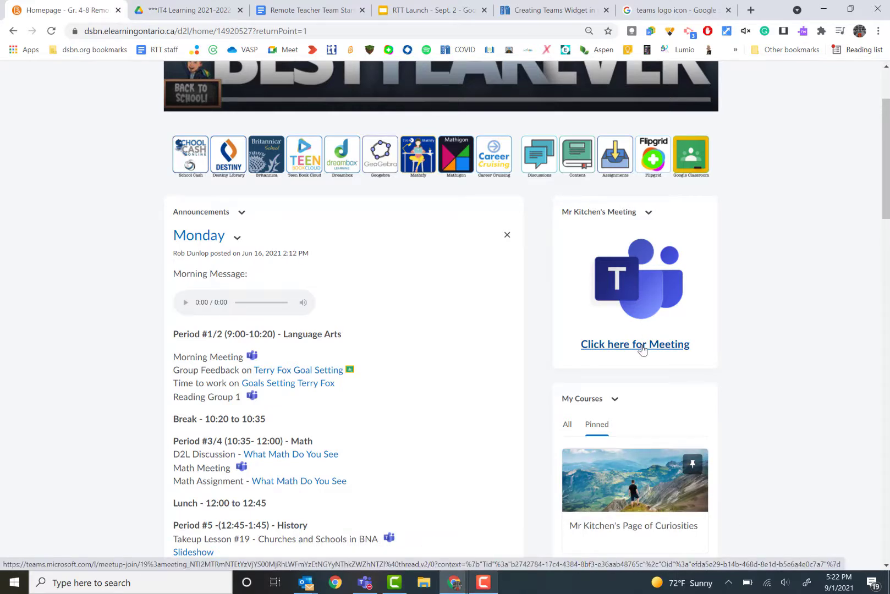
click(642, 350)
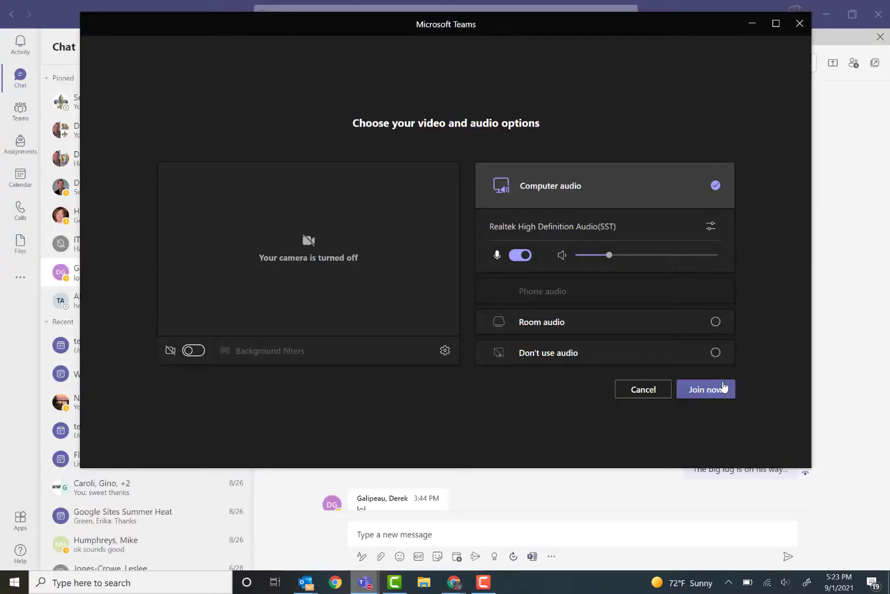
click(704, 394)
click(704, 392)
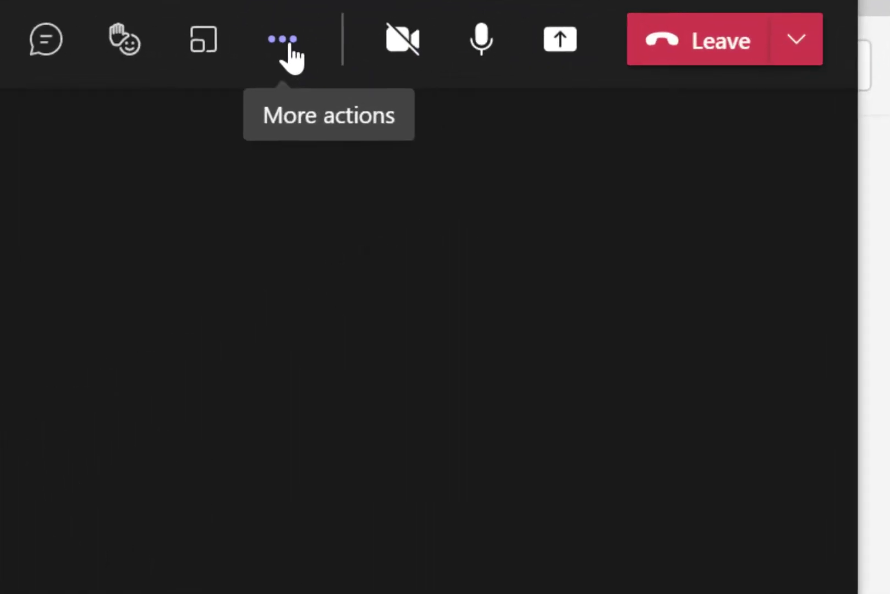
Open the meeting options and review the presenter and lobby settings.
click(288, 45)
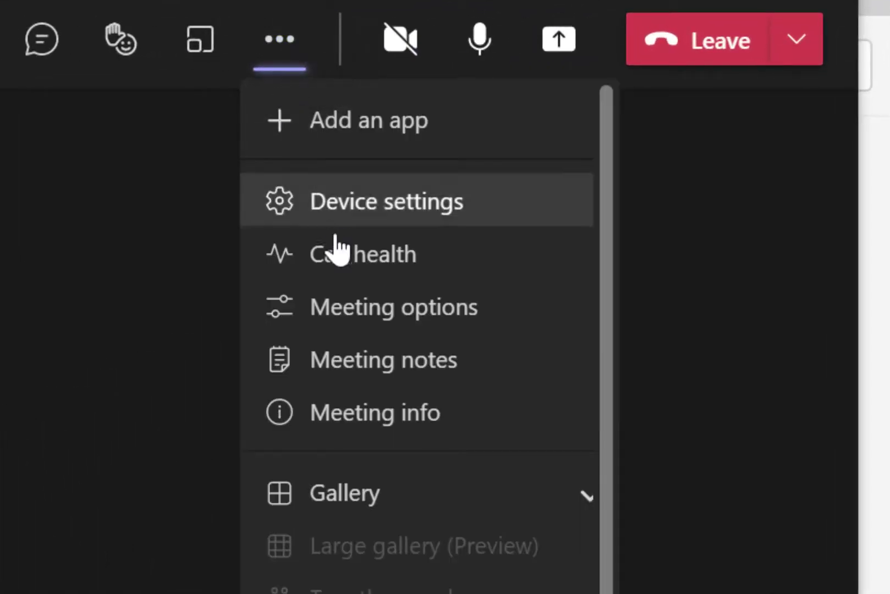
click(406, 306)
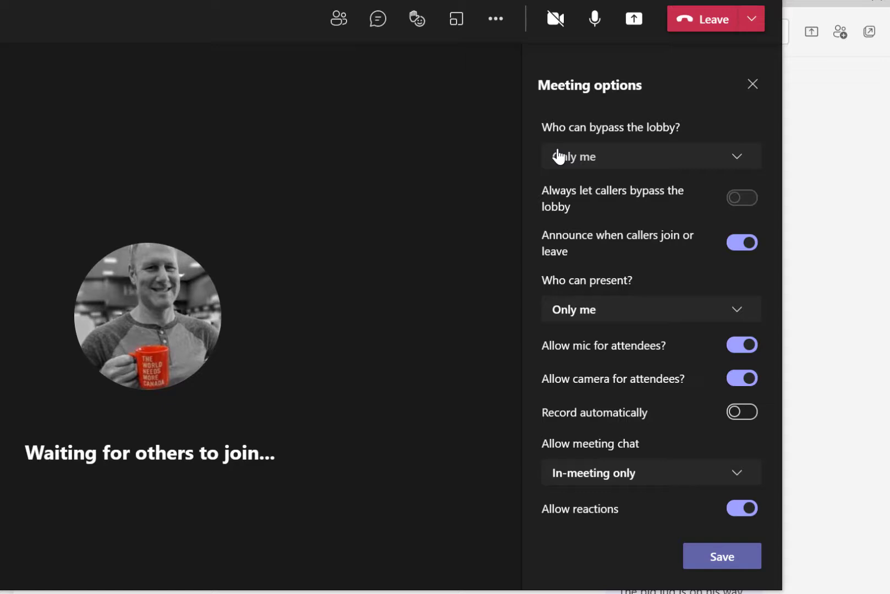
click(558, 156)
click(759, 124)
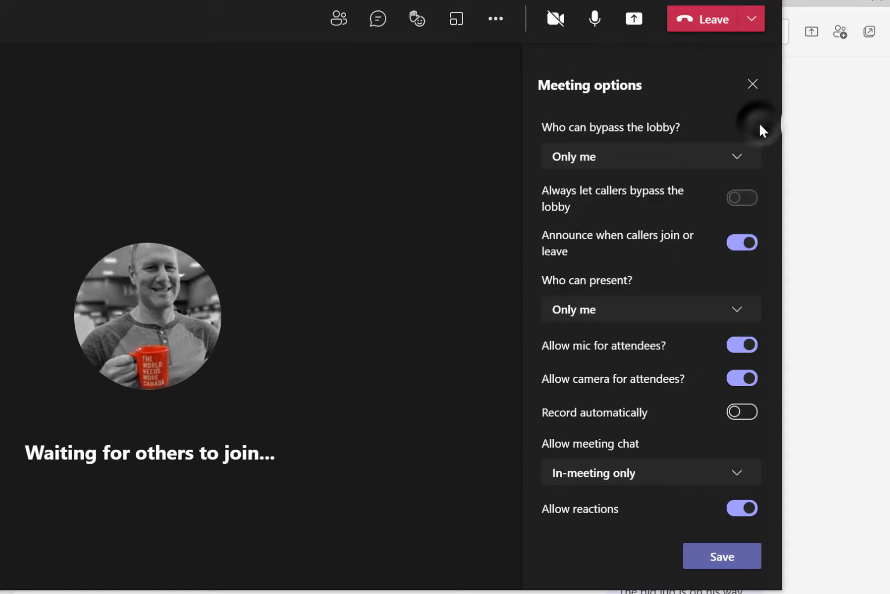
click(738, 310)
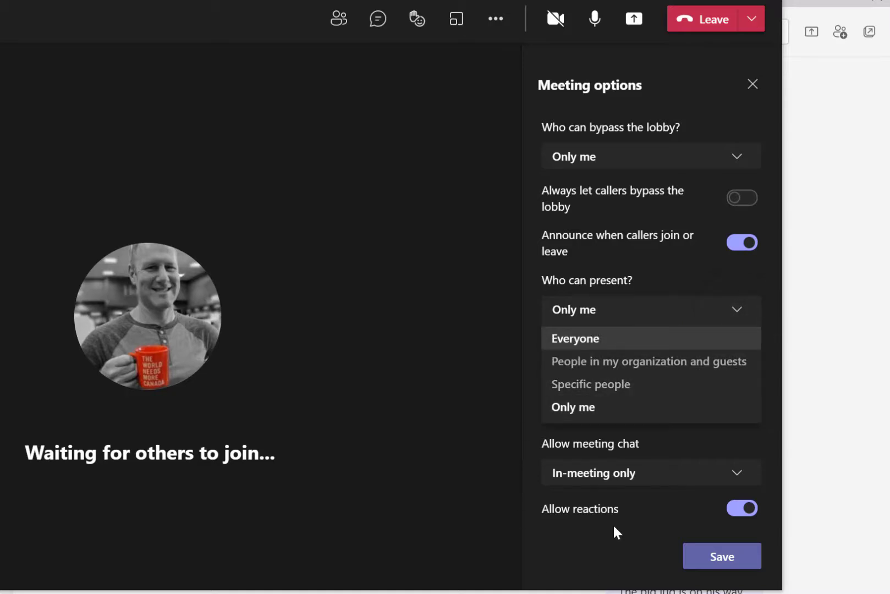
click(584, 478)
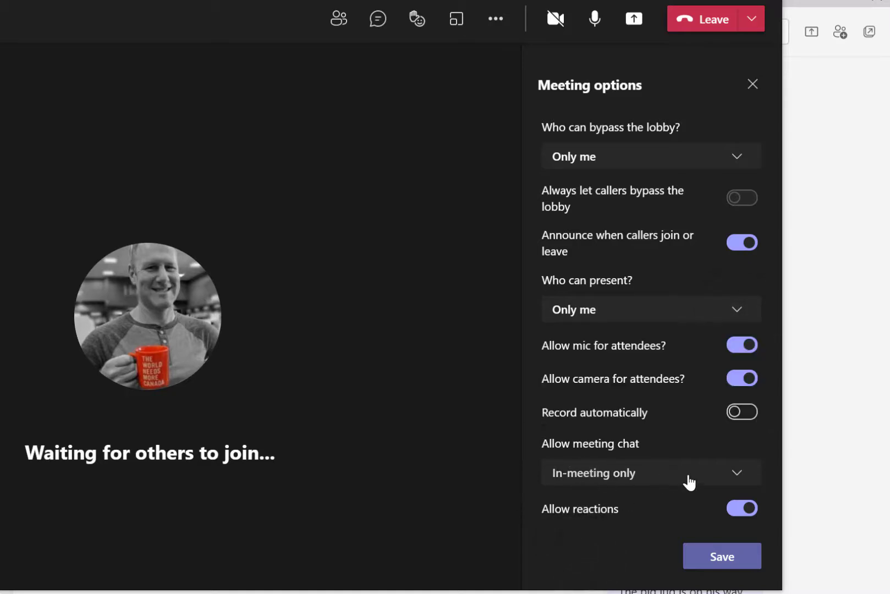